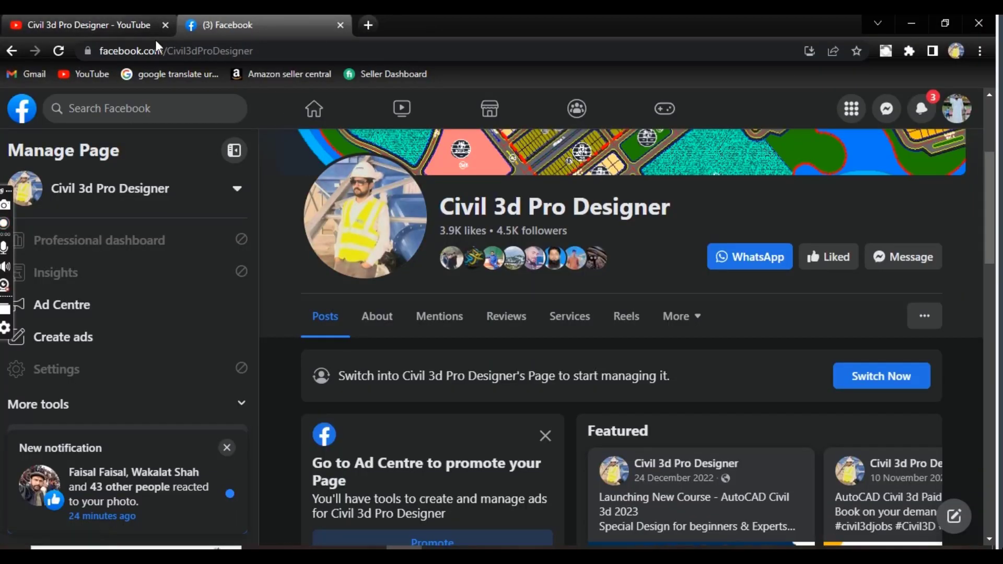
- Look over the Civil 3d Pro Designer YouTube channel and Facebook page, including the page's intro, photos and posts
click(130, 25)
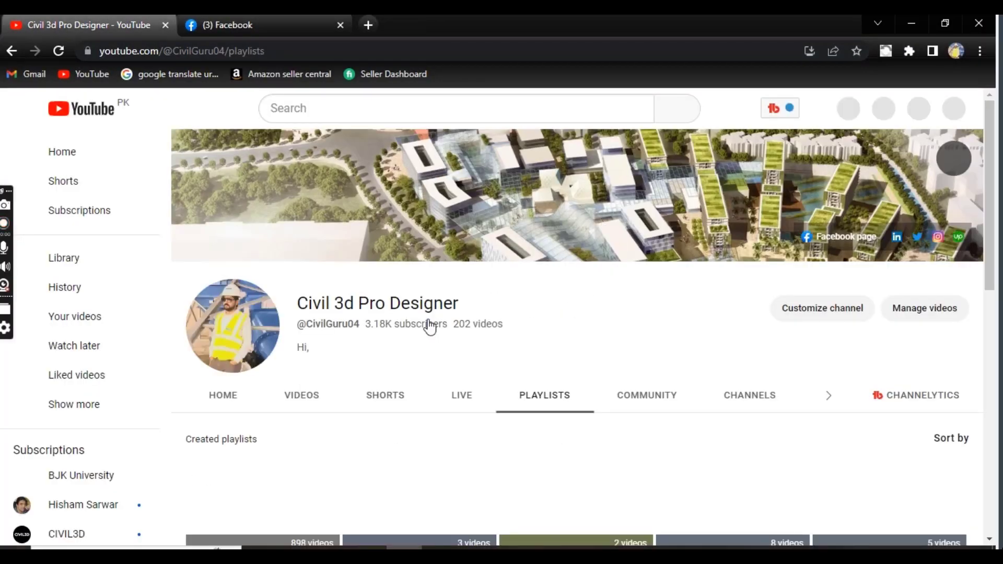
key(ctrl+Tab)
scroll(550, 359, up, 4)
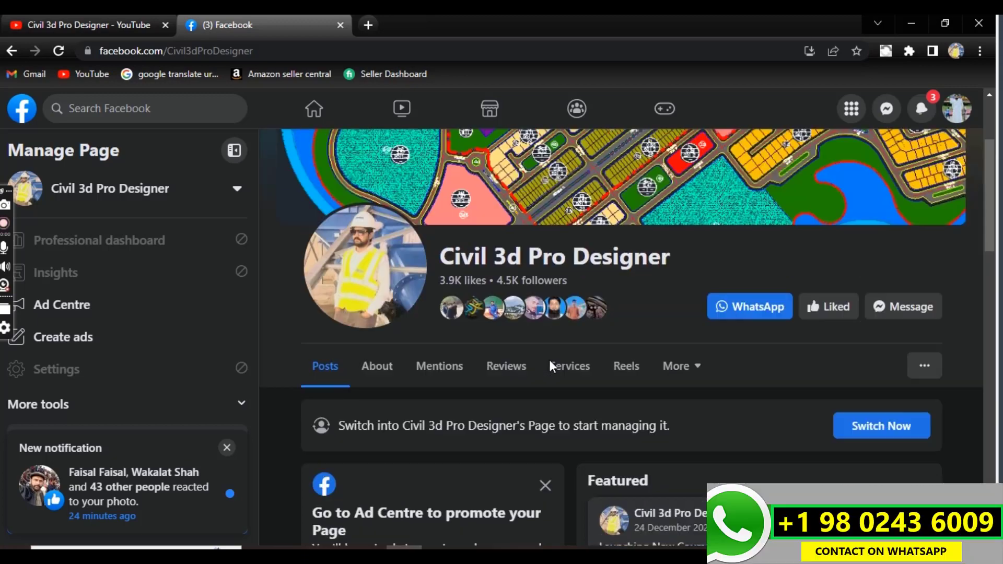
scroll(554, 384, down, 4)
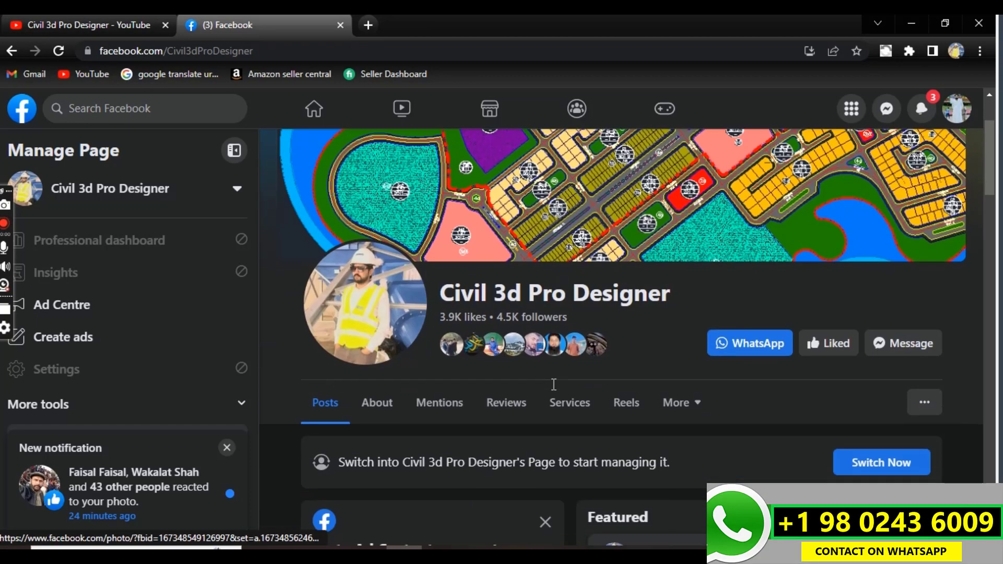
scroll(554, 384, down, 10)
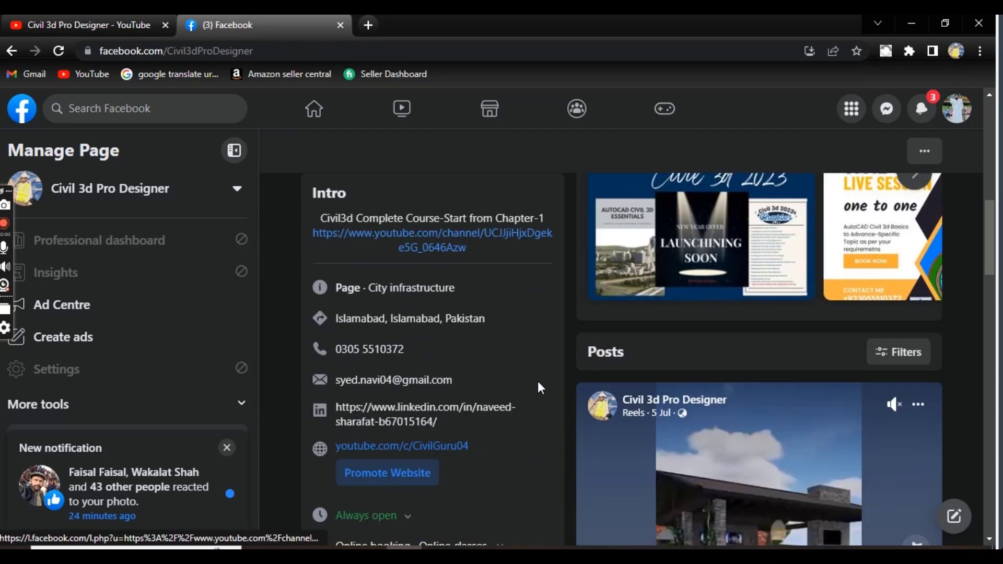
scroll(554, 405, down, 4)
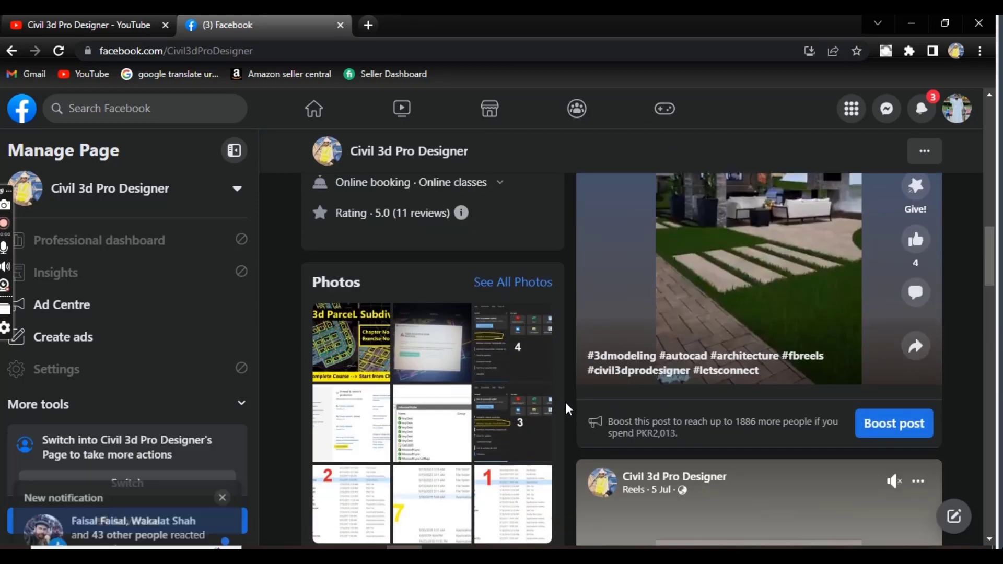
scroll(565, 403, up, 10)
scroll(571, 395, up, 6)
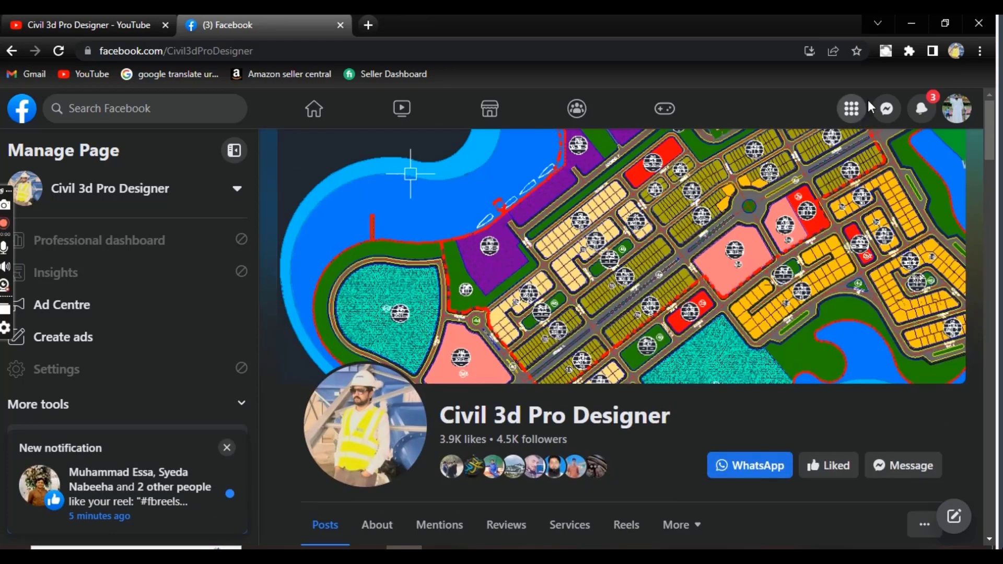
- Switch to Civil 3D, select the Property 28 parcel beside the road and open the Parcel Layout Tools for it
click(910, 28)
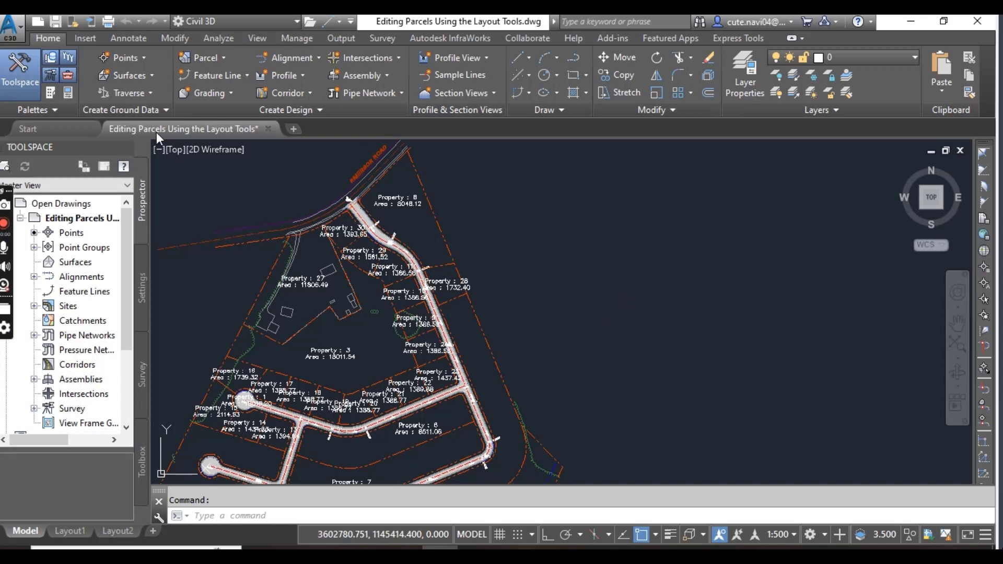
mouse_move(213, 131)
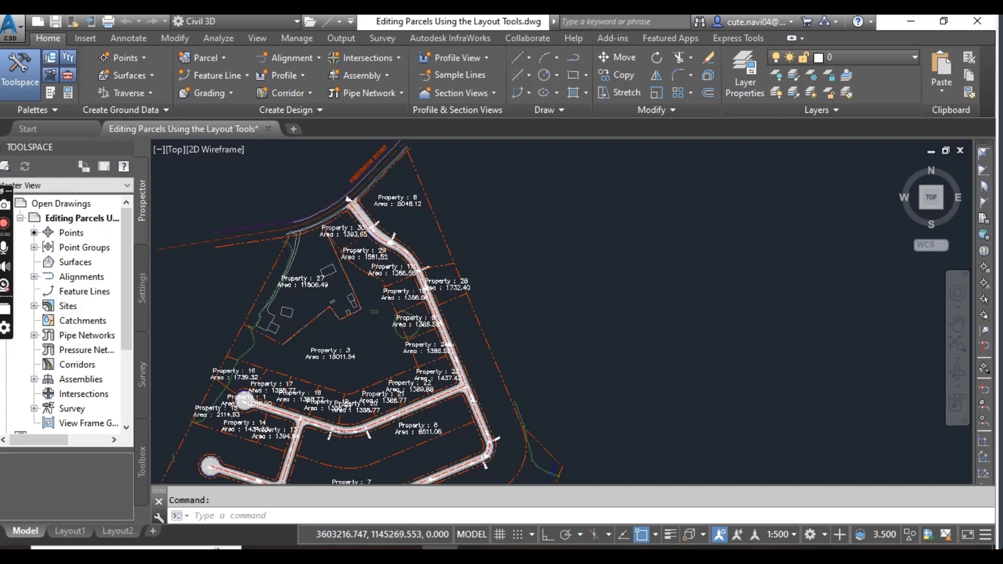
scroll(511, 320, down, 5)
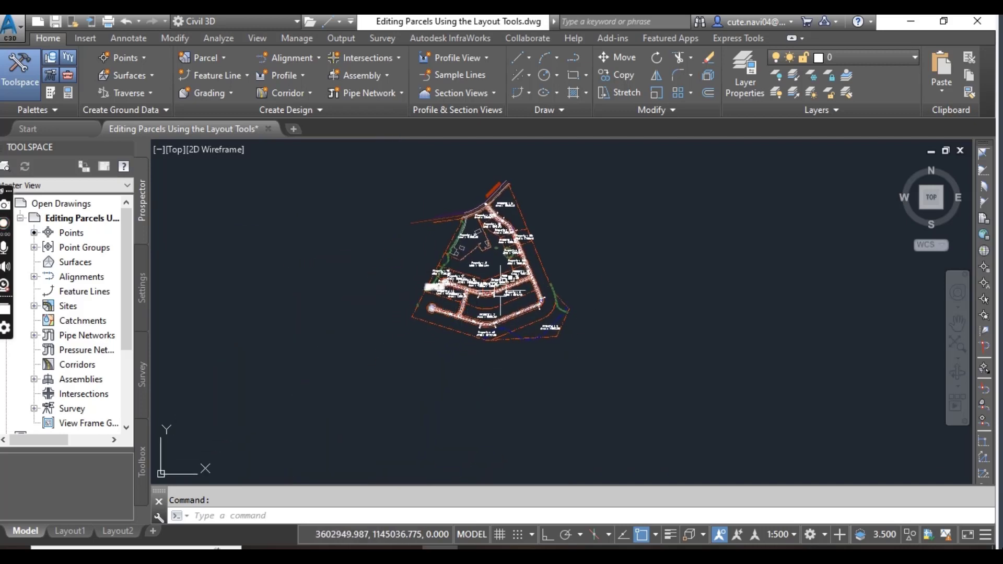
scroll(543, 347, up, 2)
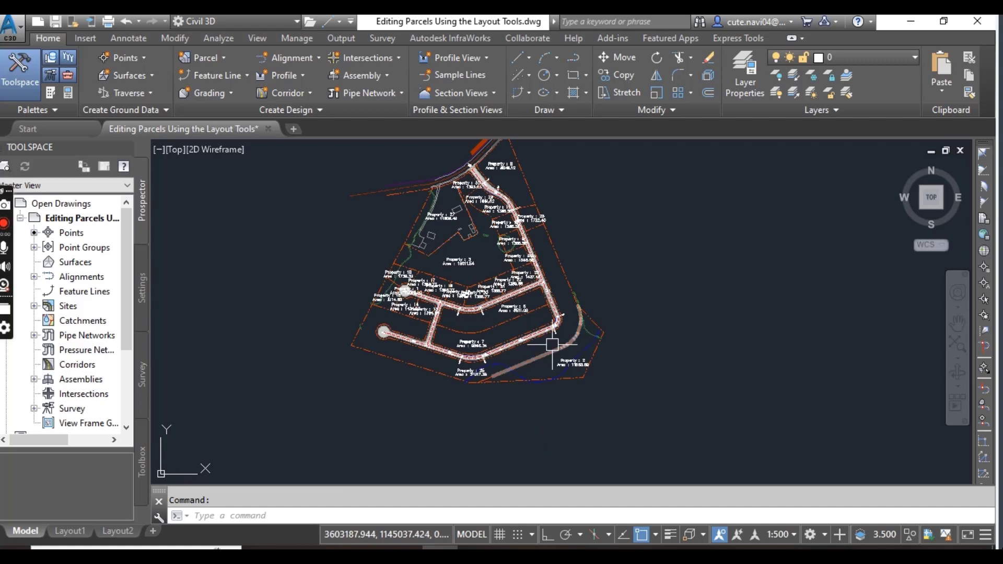
middle_drag(542, 224, 576, 330)
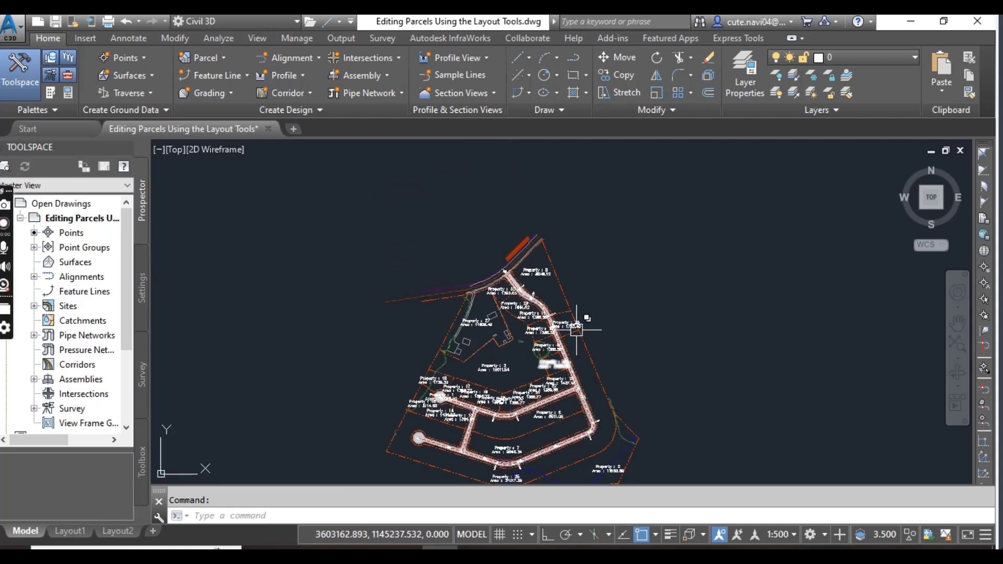
scroll(577, 330, up, 3)
scroll(553, 328, up, 3)
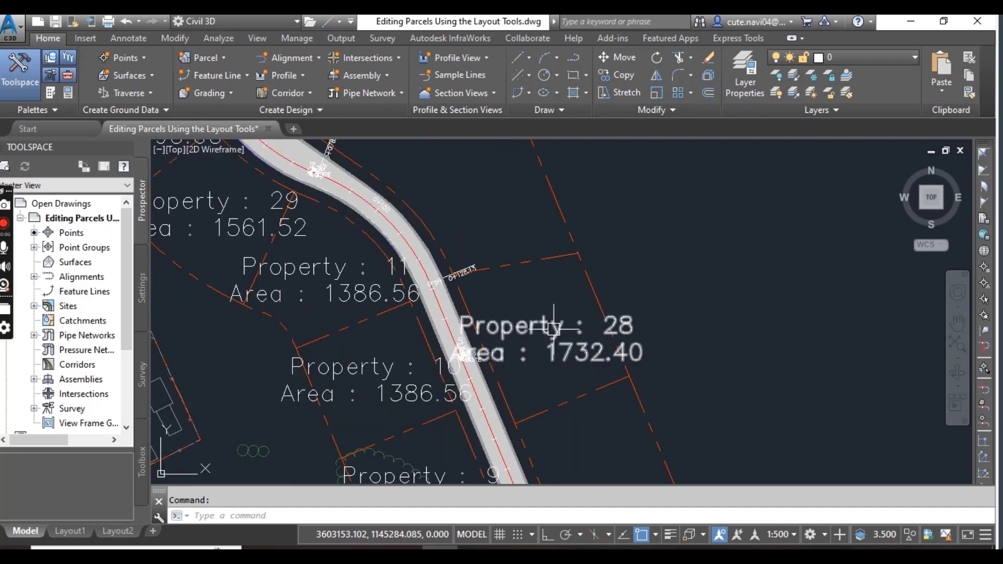
click(552, 332)
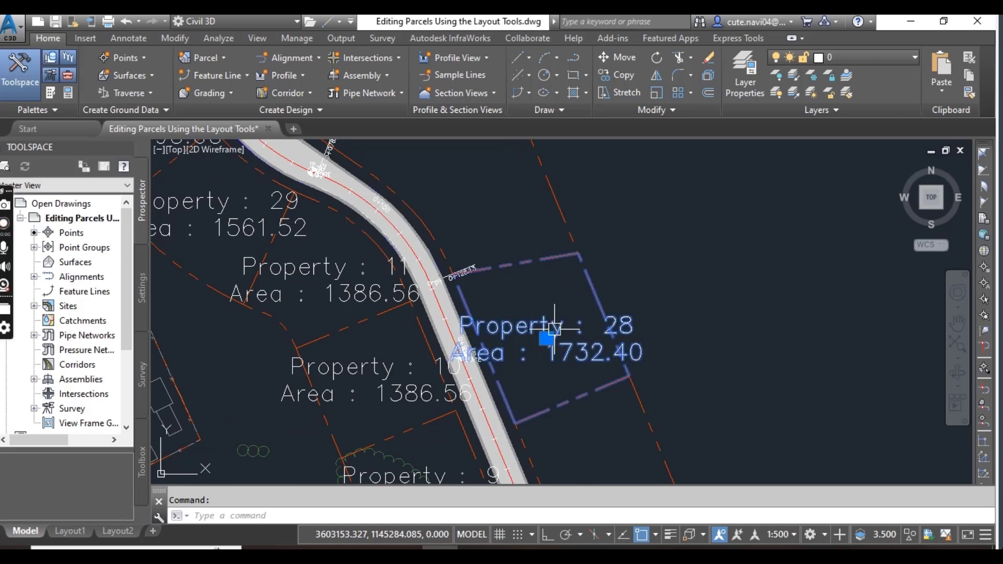
scroll(704, 320, down, 5)
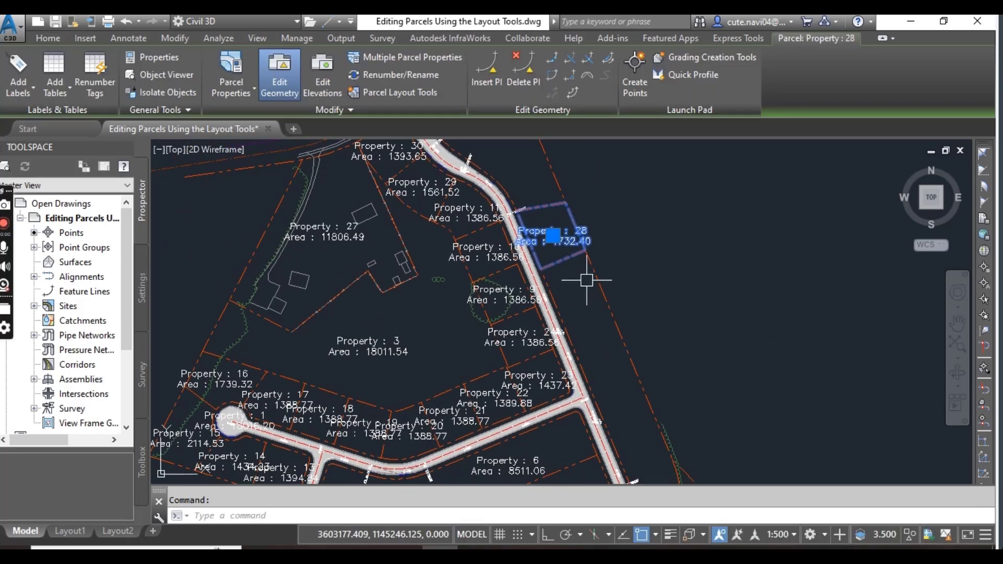
scroll(584, 280, up, 2)
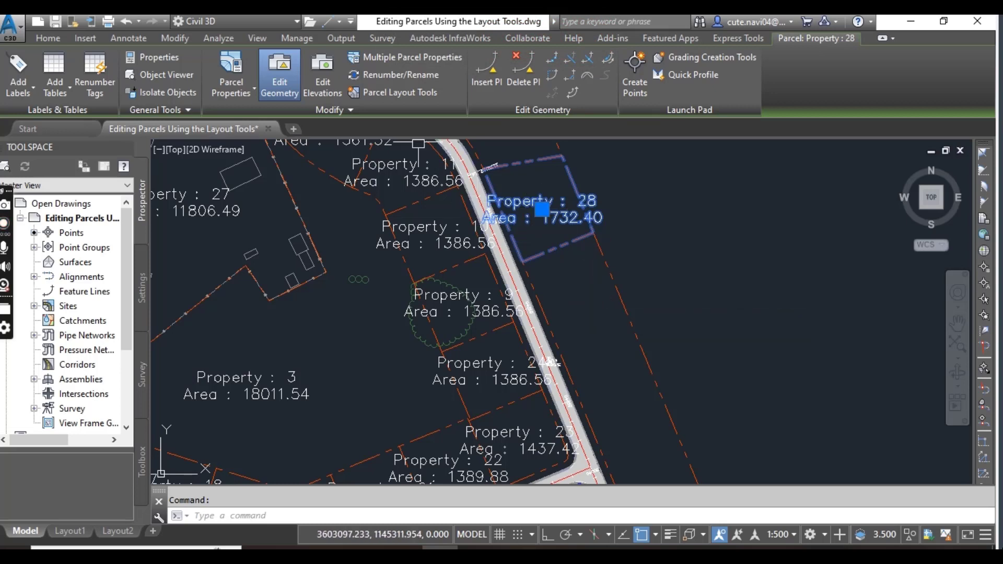
click(396, 94)
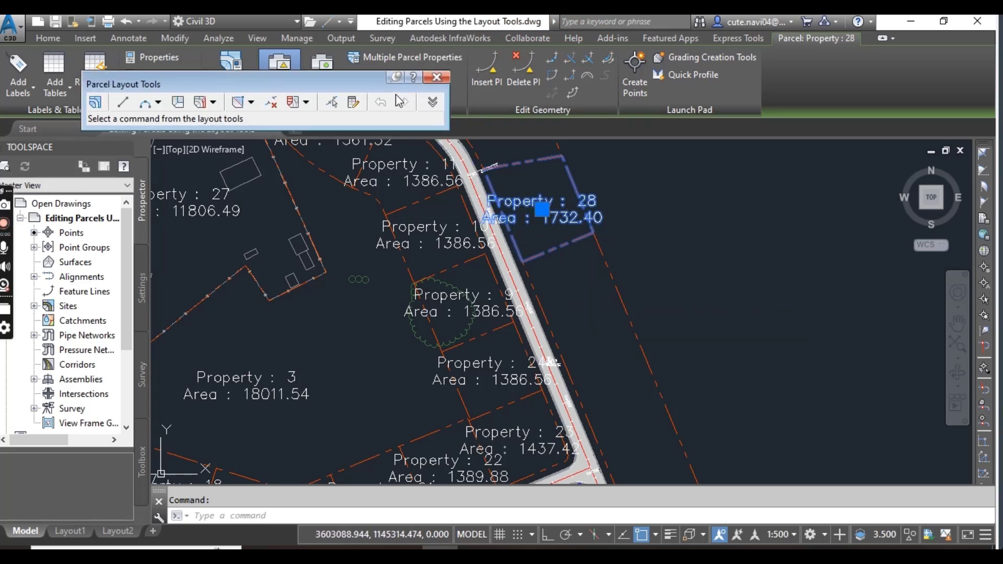
drag(332, 86, 362, 70)
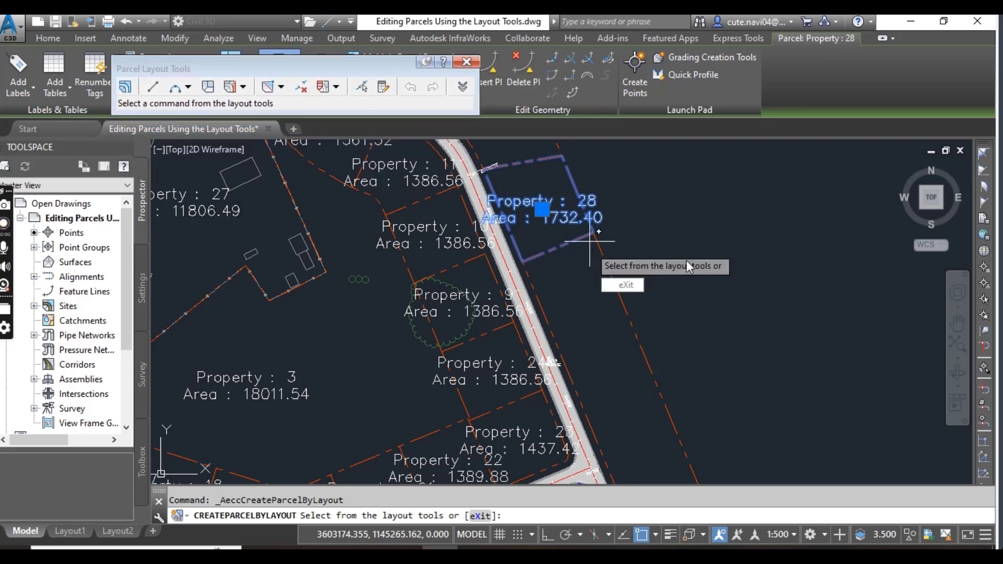
- Set the minimum parcel area to 2000 sq.m and accept the parcel creation settings with the Lot Layout site and Property style
click(463, 87)
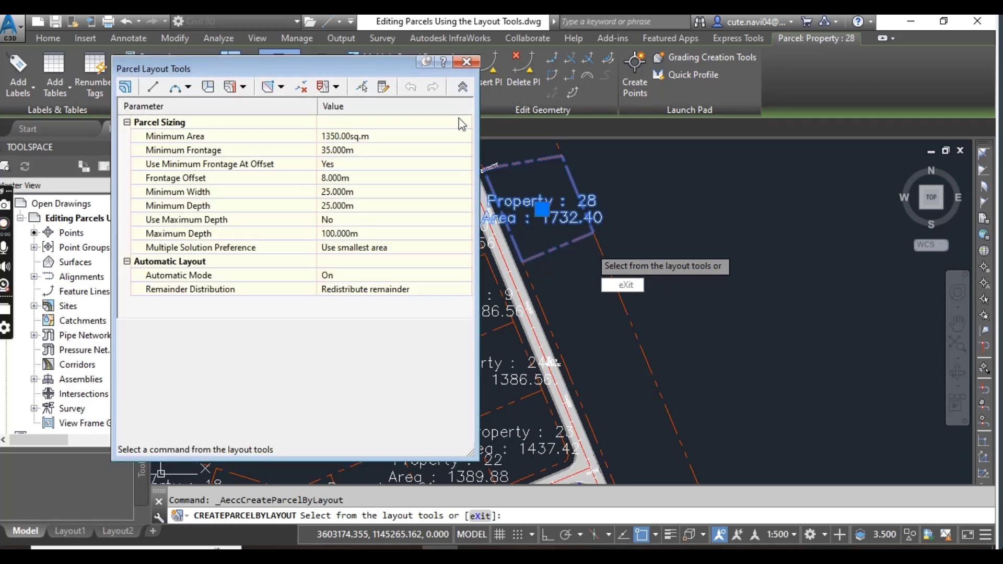
click(337, 137)
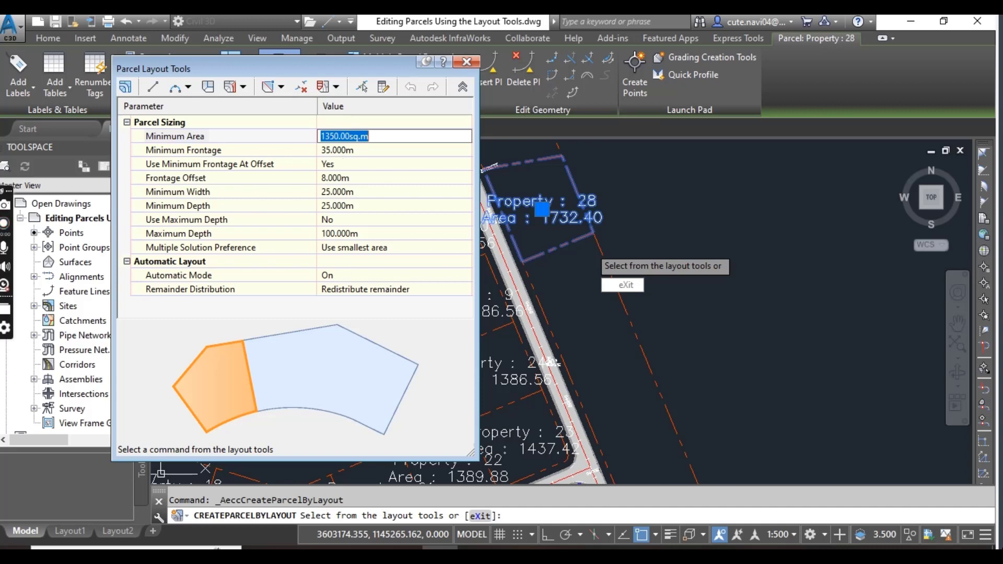
text(2000)
key(Return)
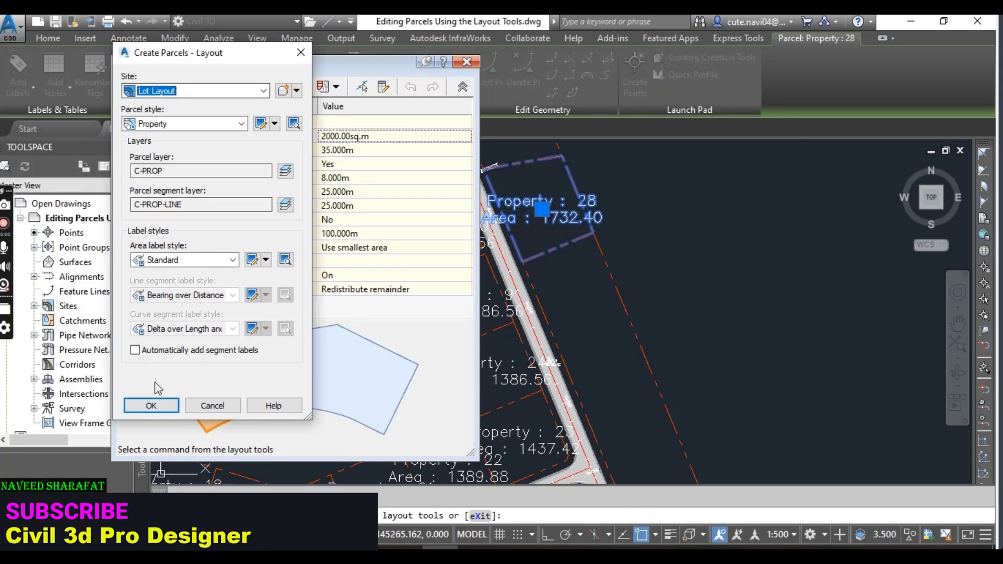
click(151, 406)
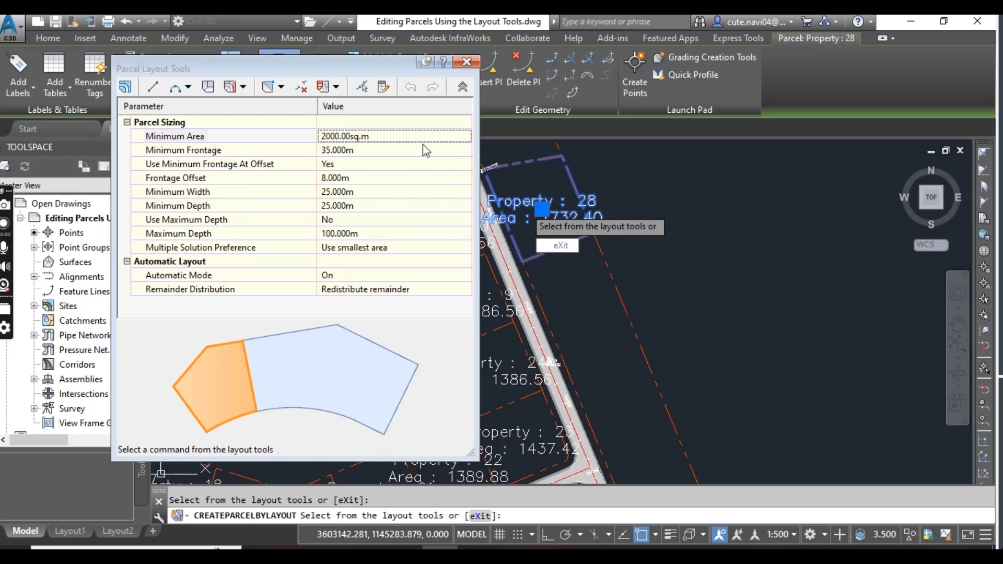
click(461, 87)
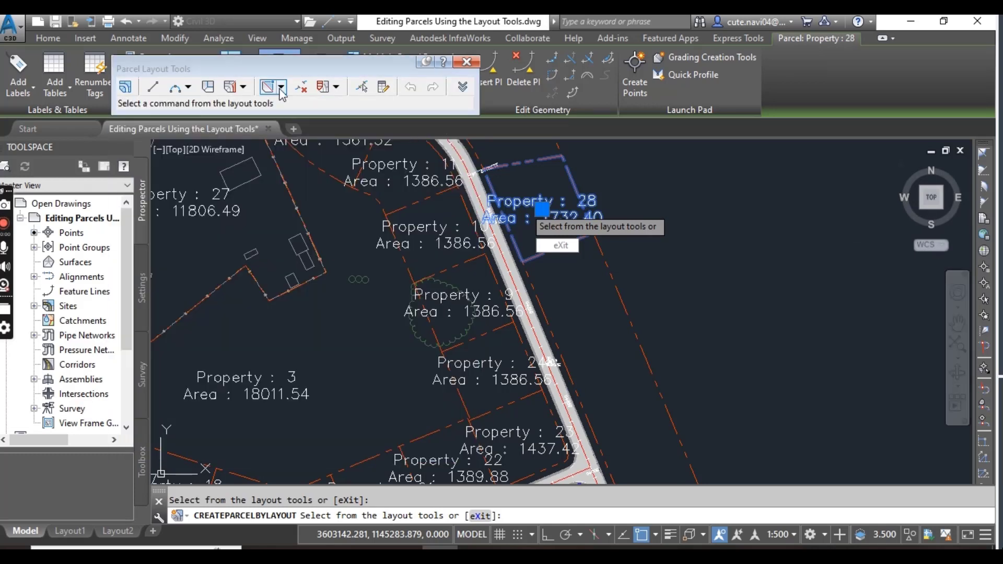
- Start Slide Line - Edit, choosing Property 28's southern lot line as the line to adjust and Property 28 as the parcel
click(282, 87)
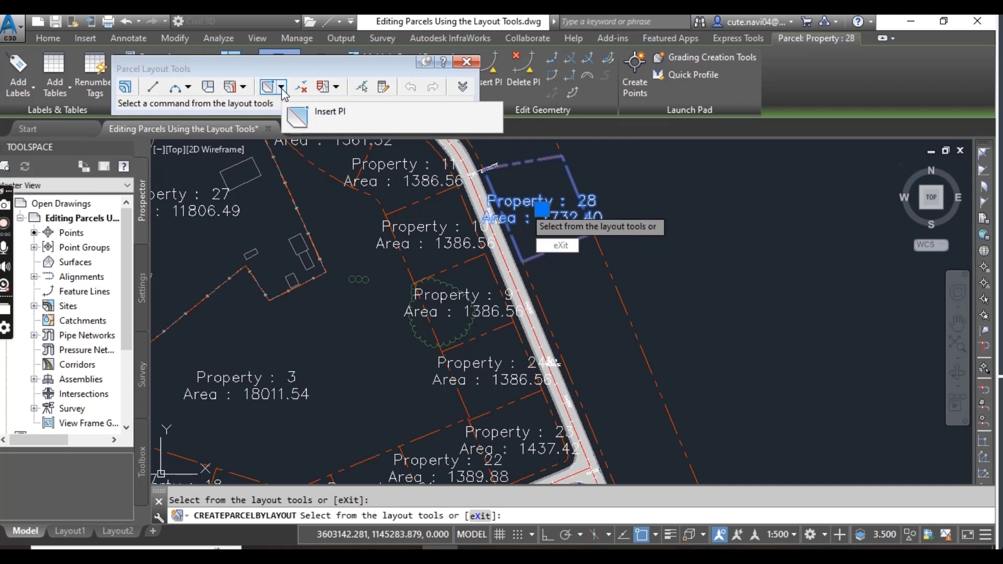
click(243, 88)
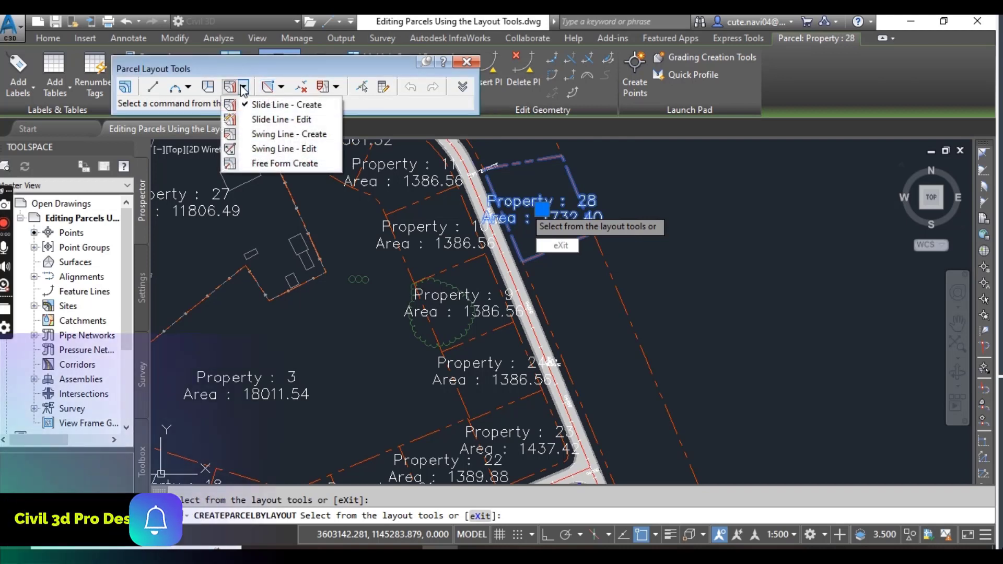
click(280, 119)
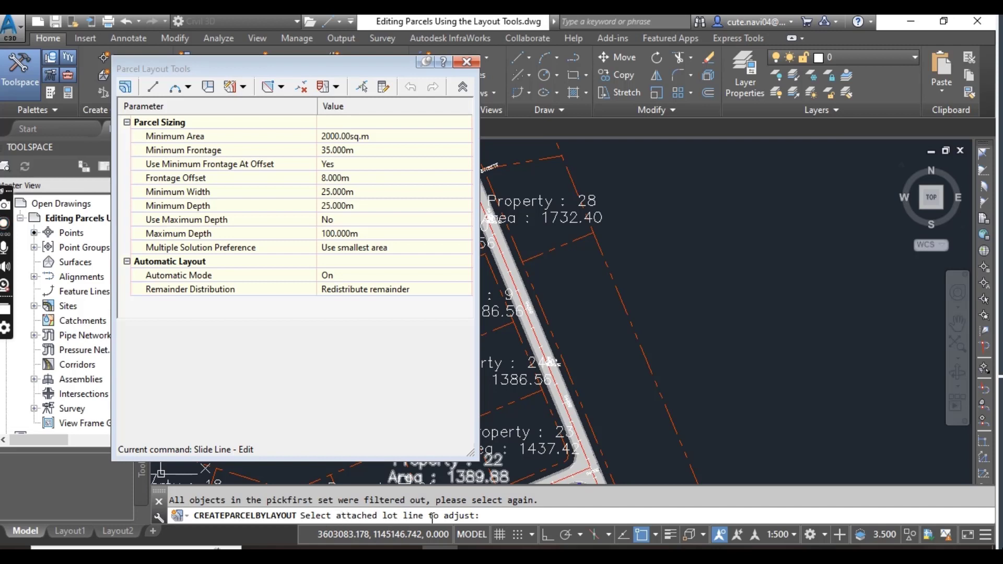
click(560, 247)
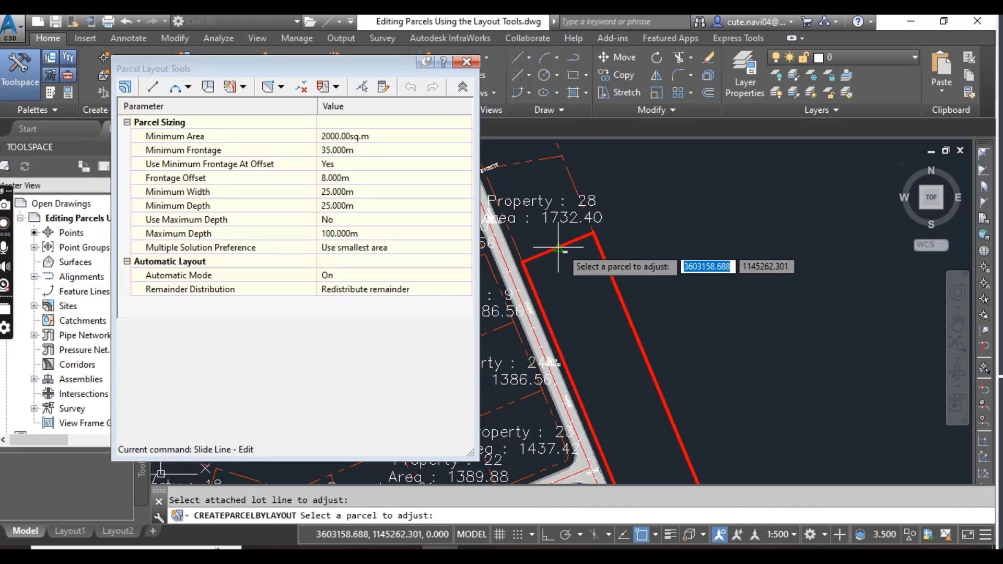
scroll(600, 368, down, 4)
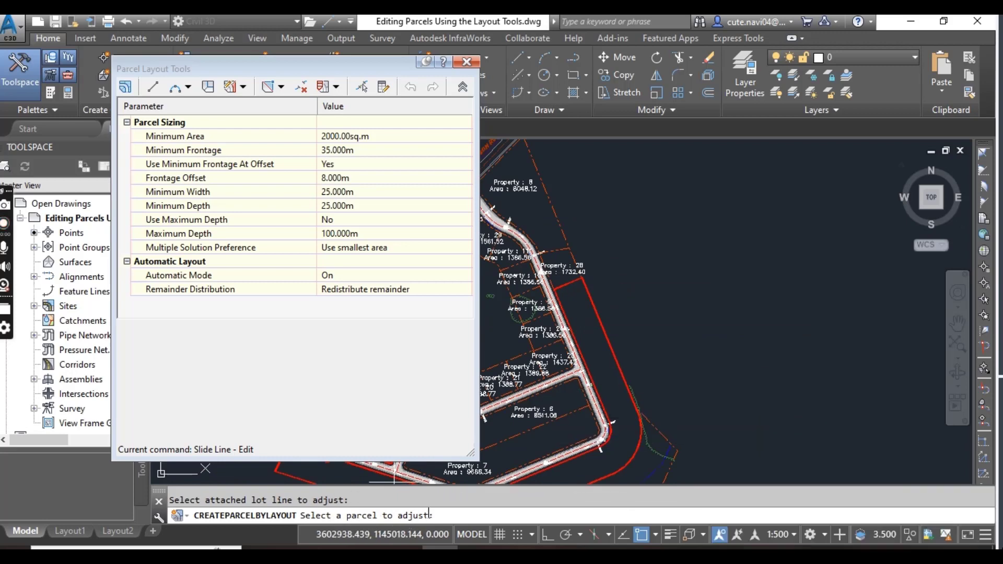
scroll(578, 291, up, 3)
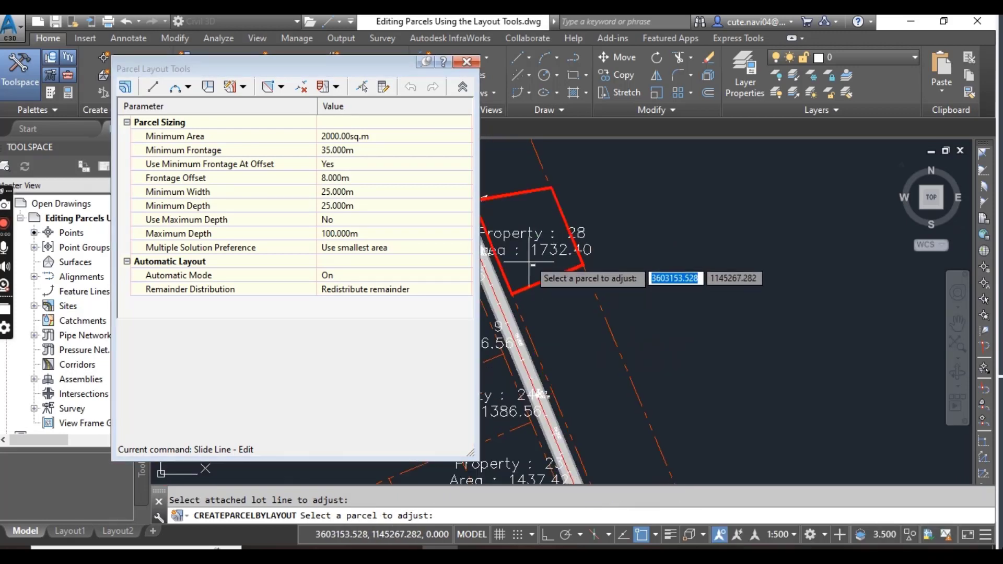
scroll(529, 268, up, 2)
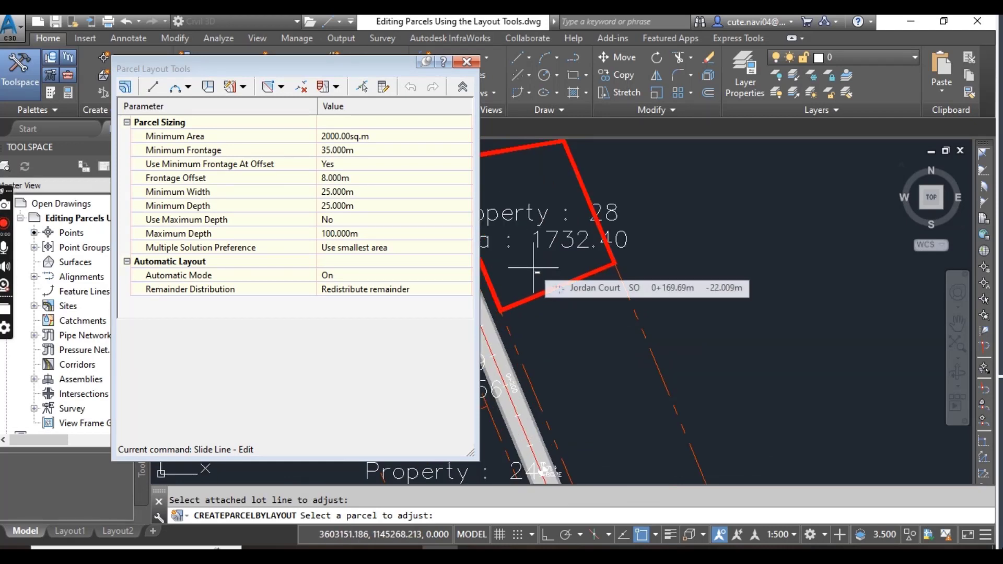
click(534, 268)
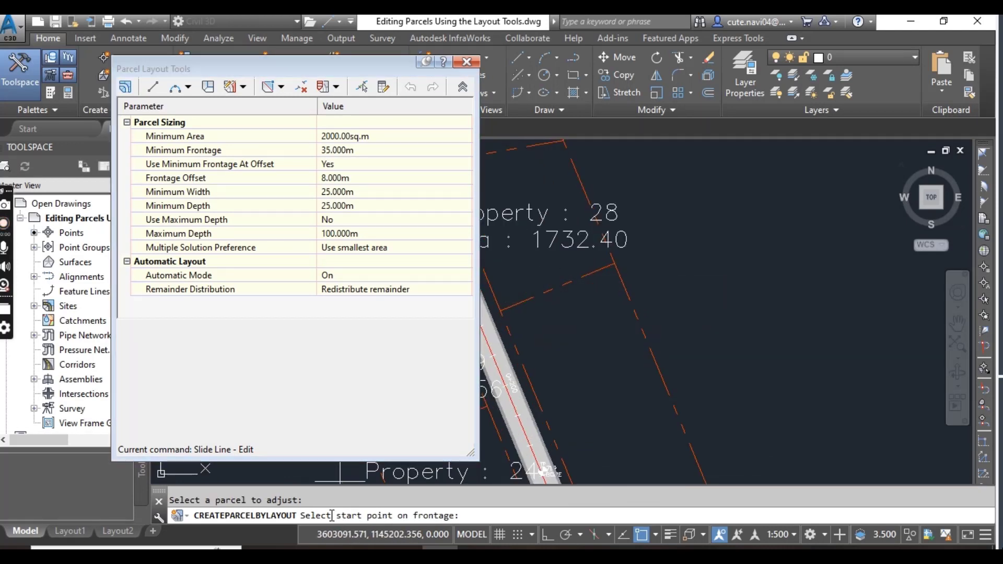
- Pick the frontage start point at Property 28's northwest corner on the road side, near the 0+128.13 station label
scroll(560, 364, down, 2)
middle_drag(555, 339, 555, 375)
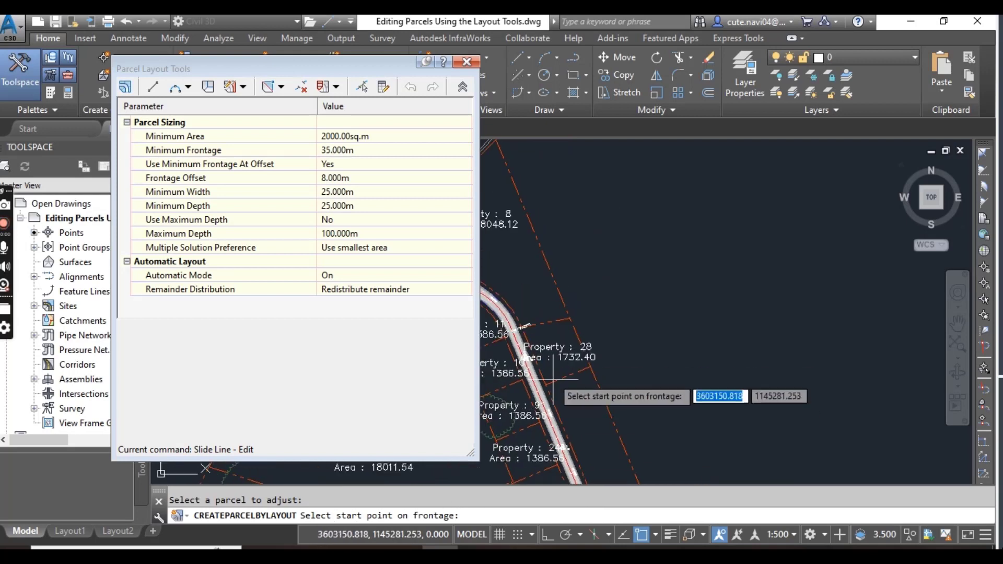
scroll(533, 340, up, 3)
middle_drag(508, 331, 556, 339)
scroll(544, 318, up, 4)
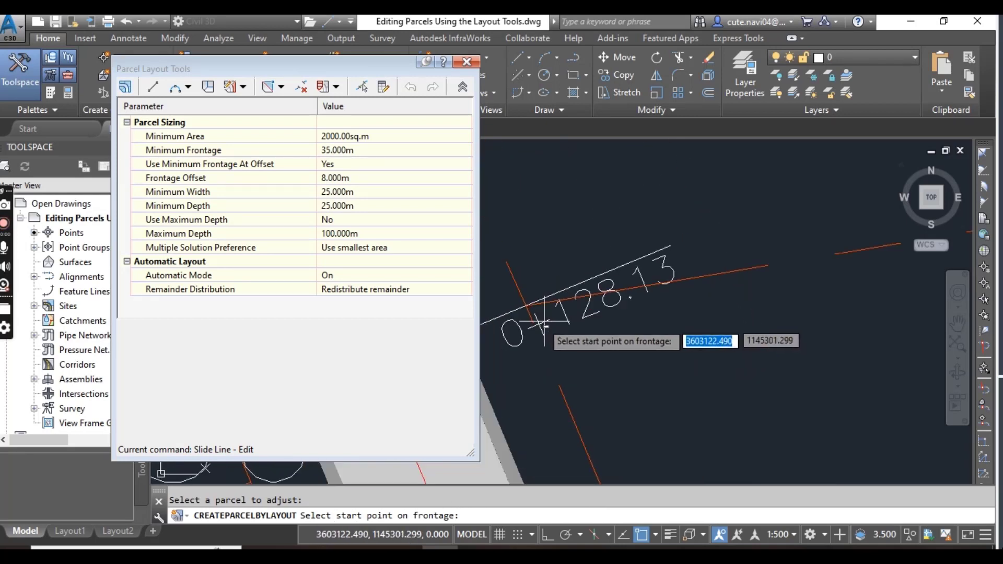
click(524, 306)
- Pick the frontage end point along the roadside boundary south of Property 28, opposite Property 24
scroll(634, 415, down, 5)
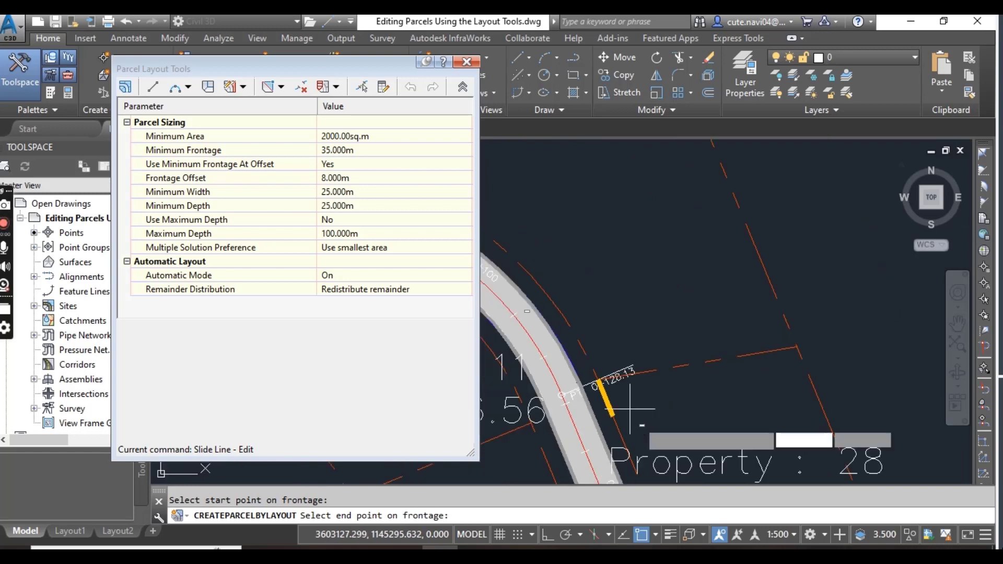
middle_drag(637, 416, 559, 199)
scroll(606, 307, down, 4)
scroll(615, 331, up, 5)
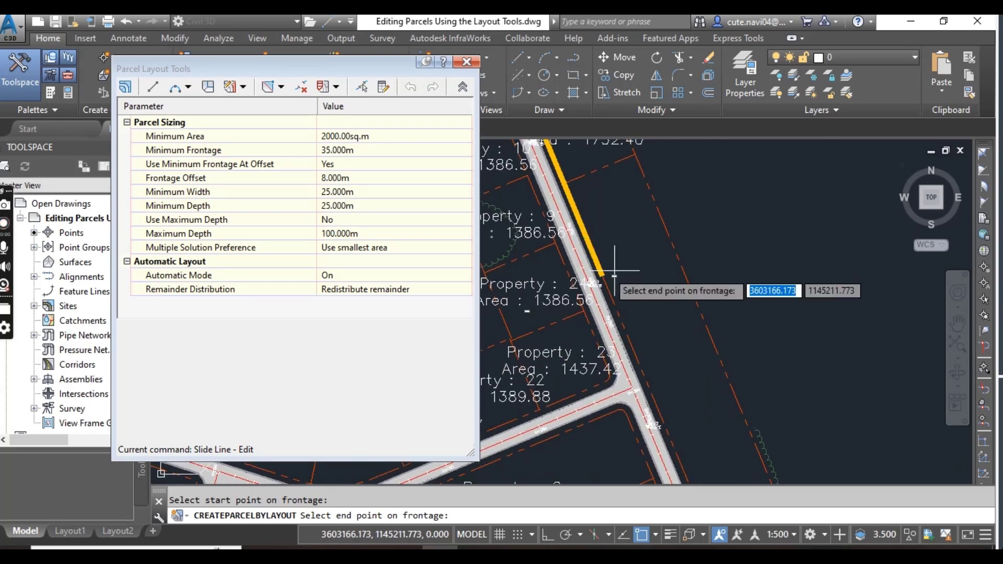
scroll(627, 292, up, 3)
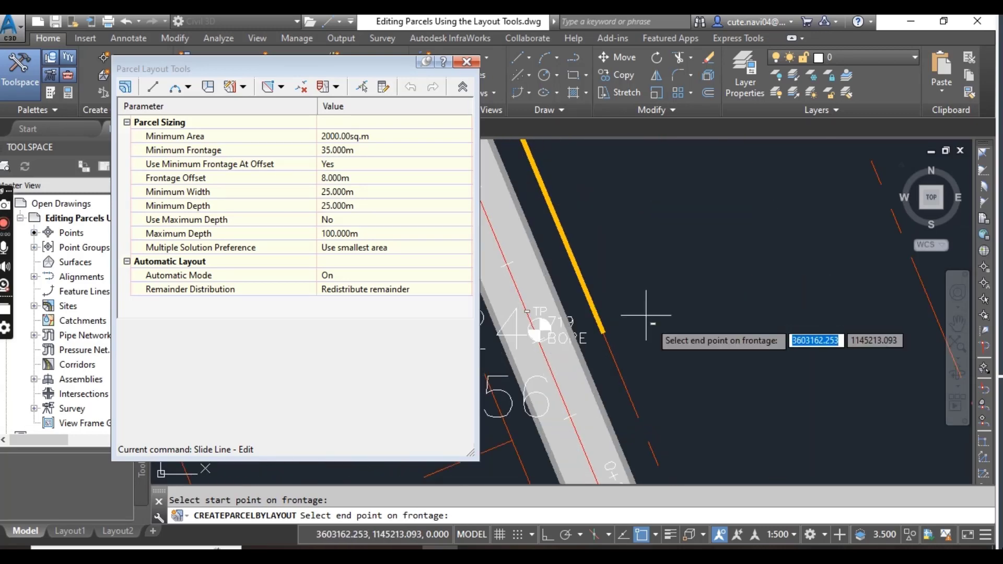
click(610, 355)
- Accept the default slide line angle and the previewed lot line result for Property 28
scroll(665, 298, down, 5)
middle_drag(675, 269, 677, 319)
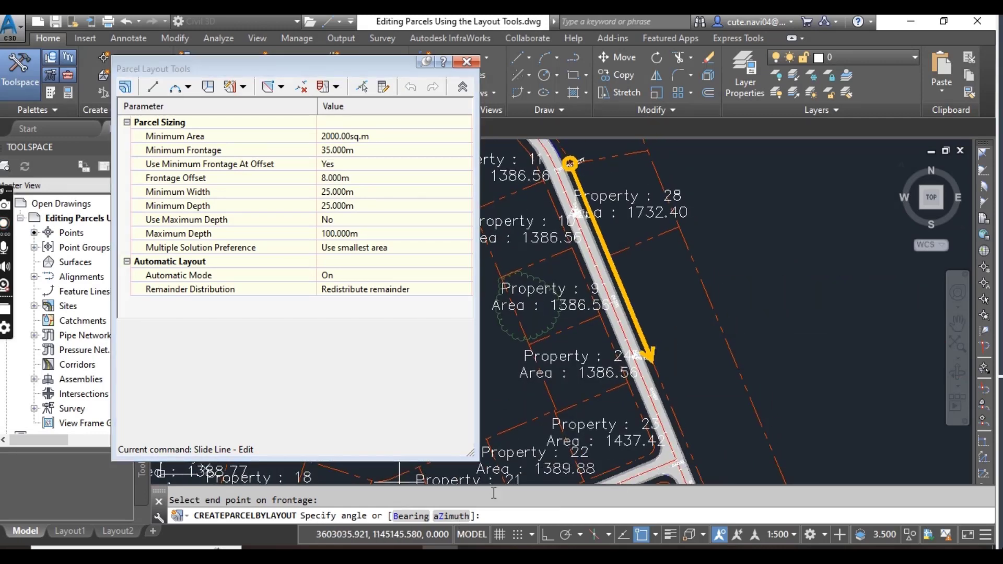
key(Return)
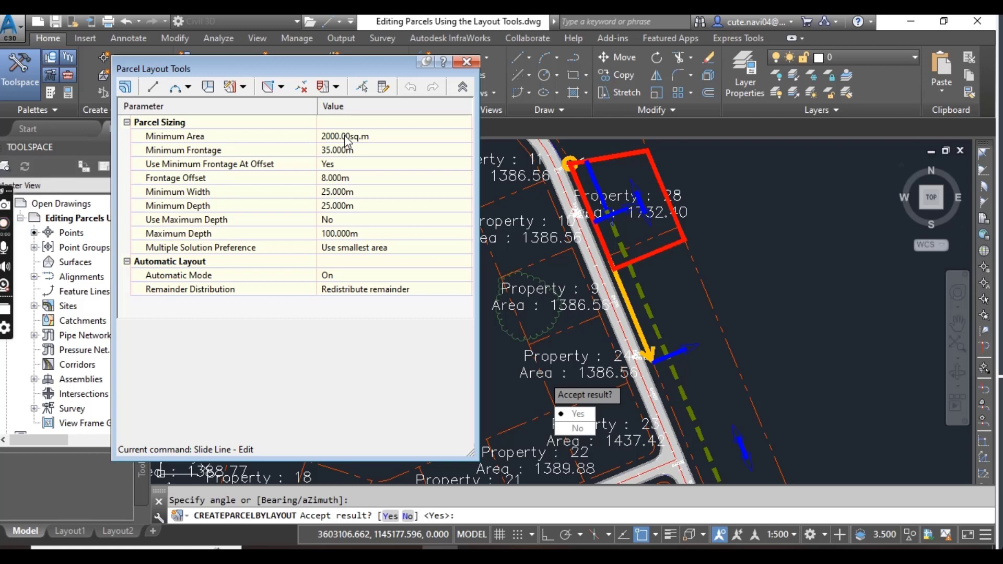
key(Return)
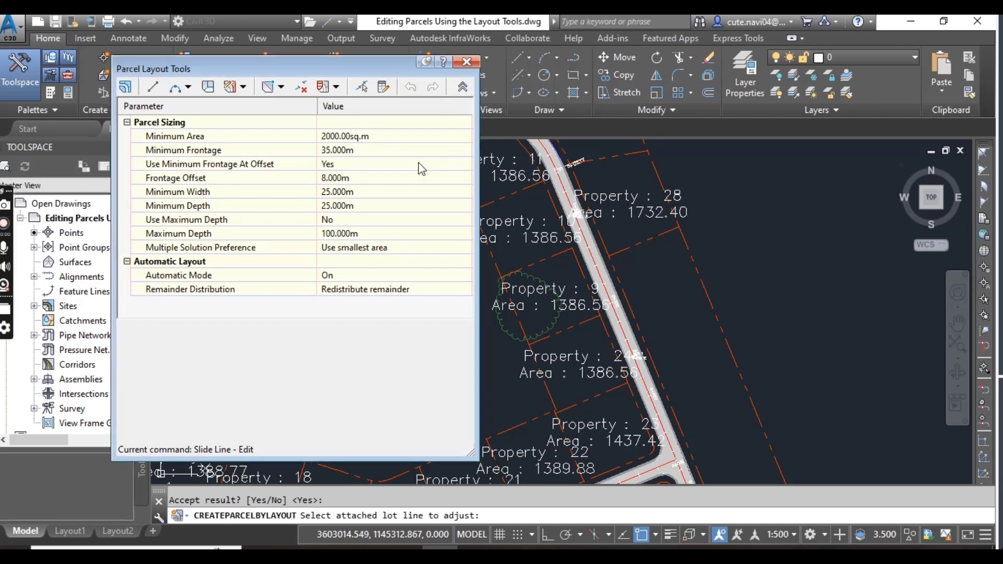
- End Slide Line - Edit, close the Parcel Layout Tools and clear the selection of Property 28
click(462, 87)
scroll(526, 275, down, 7)
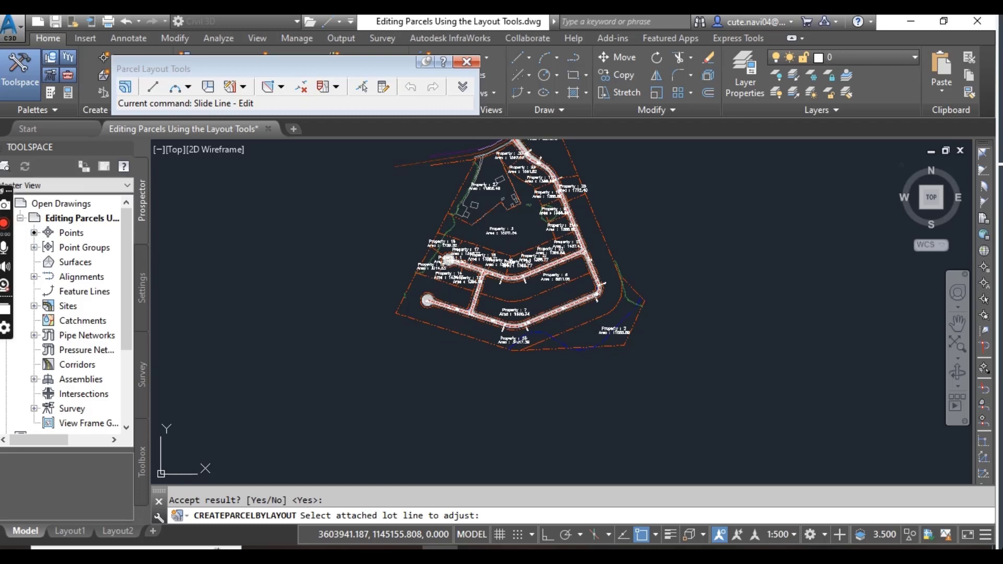
middle_drag(403, 261, 388, 355)
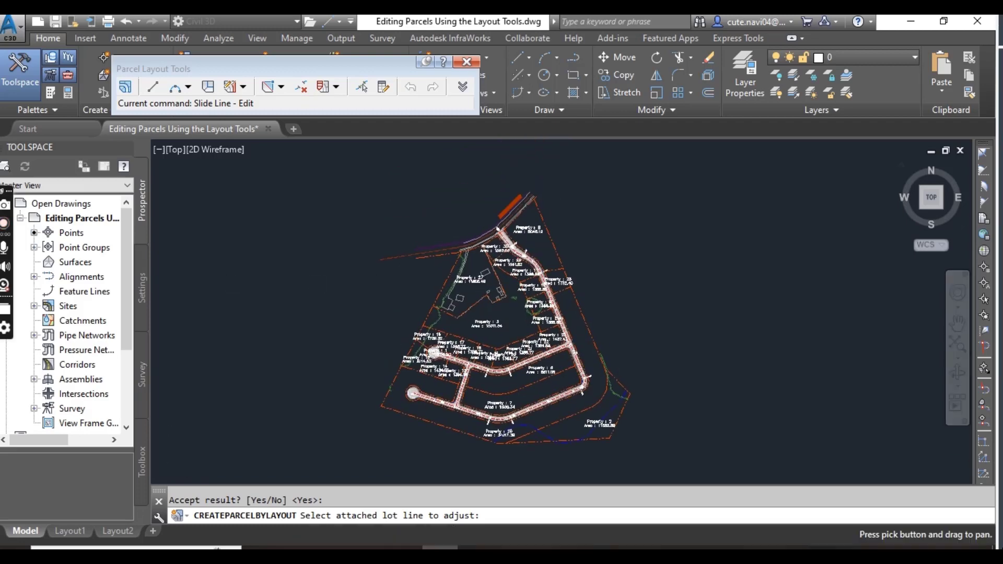
scroll(499, 297, up, 7)
middle_drag(611, 268, 413, 249)
key(Escape)
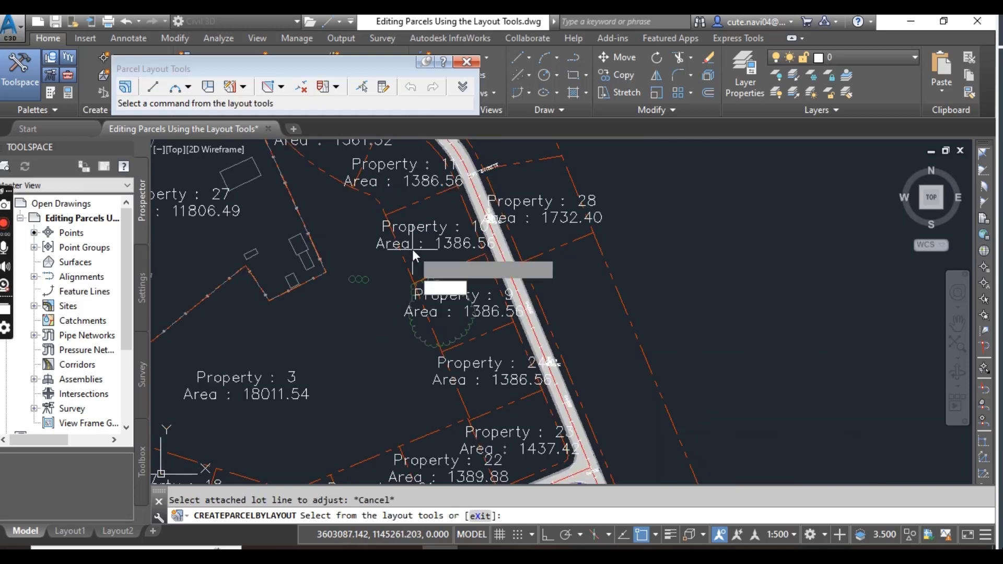
click(465, 62)
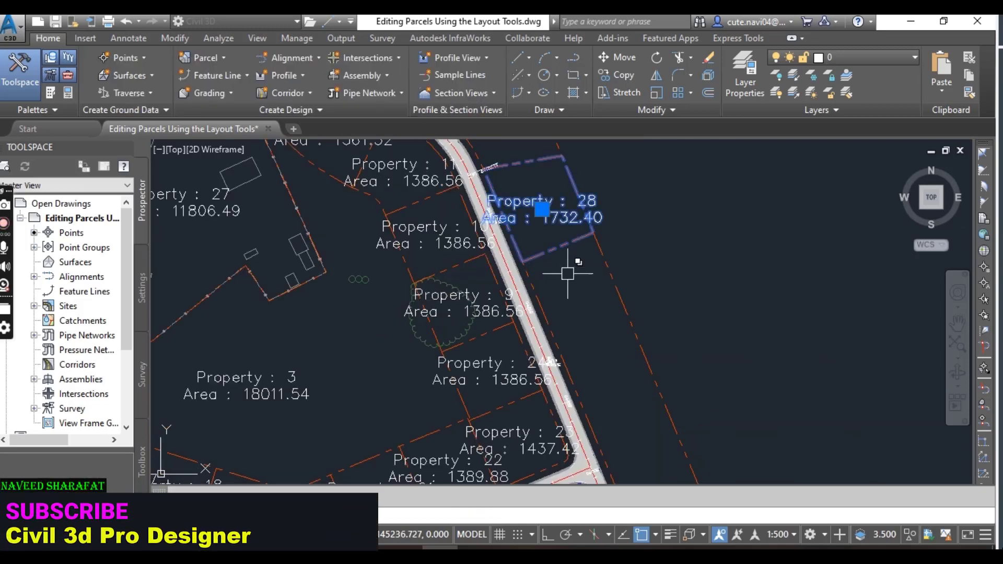
key(Escape)
- Select the Property 27 parcel north of Property 3 and open the Parcel Layout Tools for it
scroll(574, 284, down, 5)
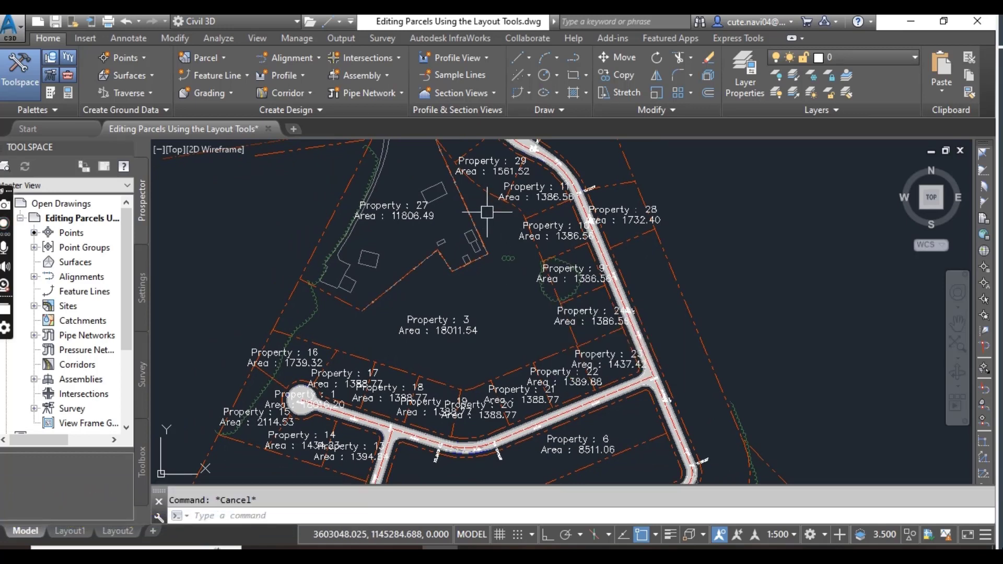
scroll(410, 238, up, 2)
scroll(418, 277, up, 1)
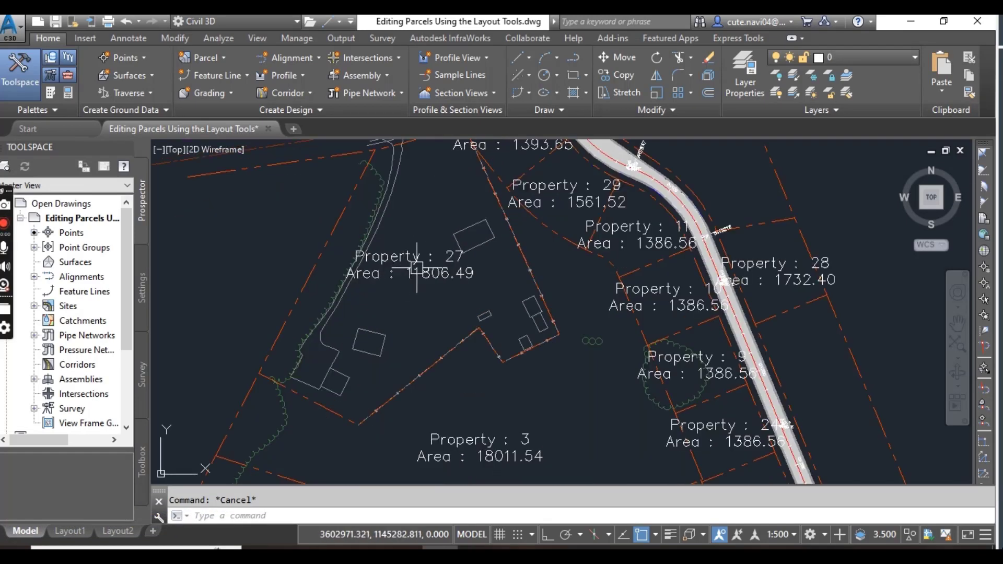
middle_drag(425, 306, 387, 181)
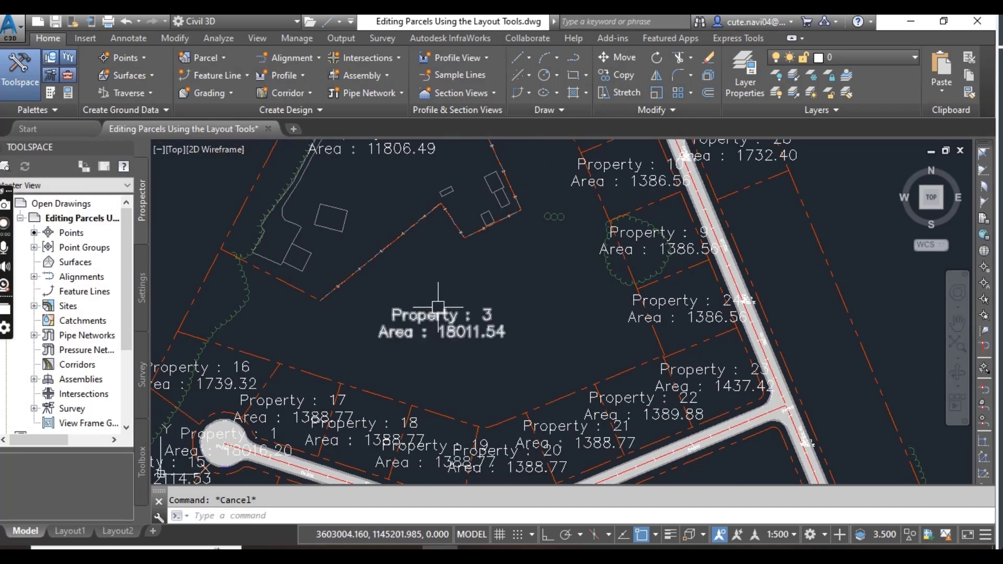
middle_drag(439, 308, 462, 386)
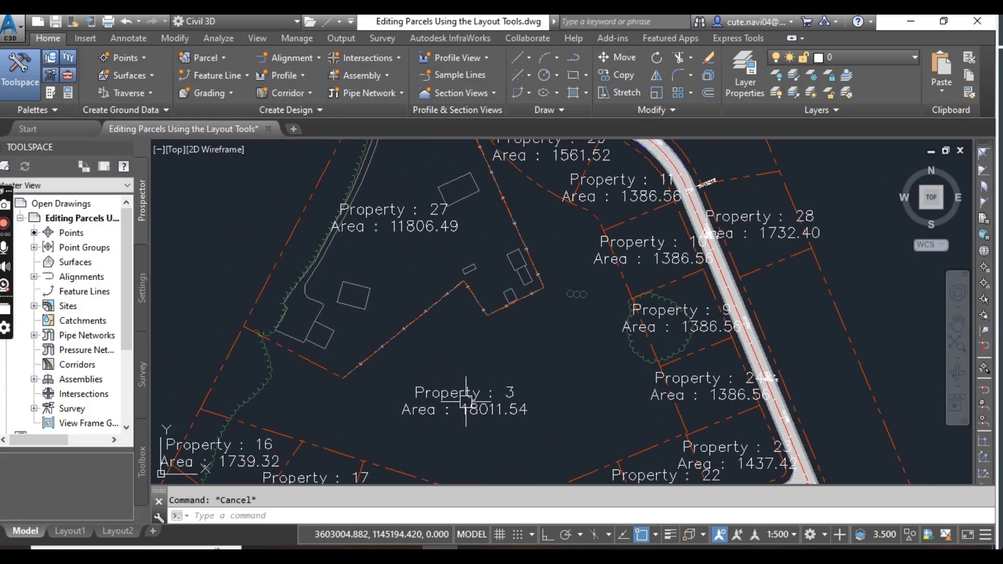
click(413, 227)
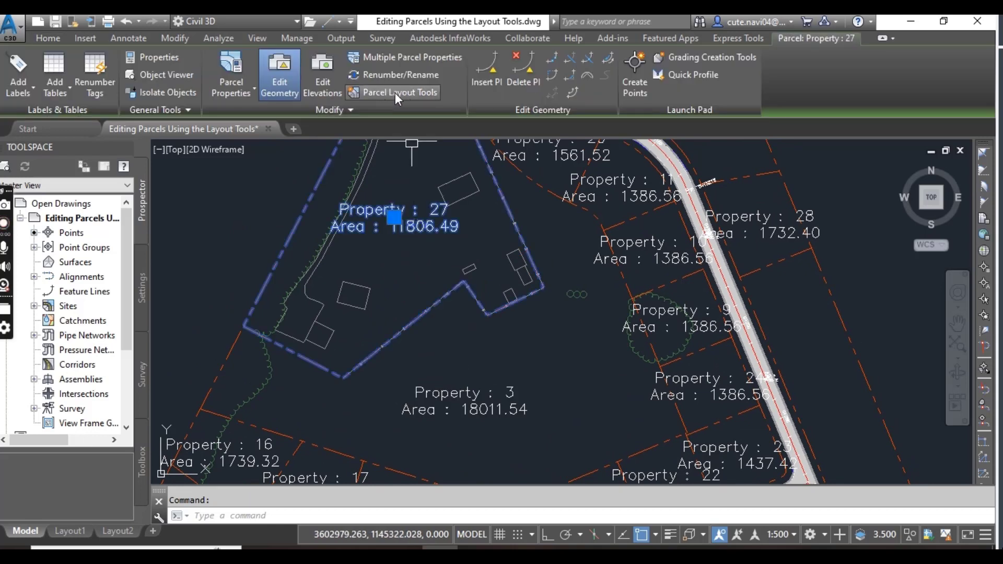
click(390, 93)
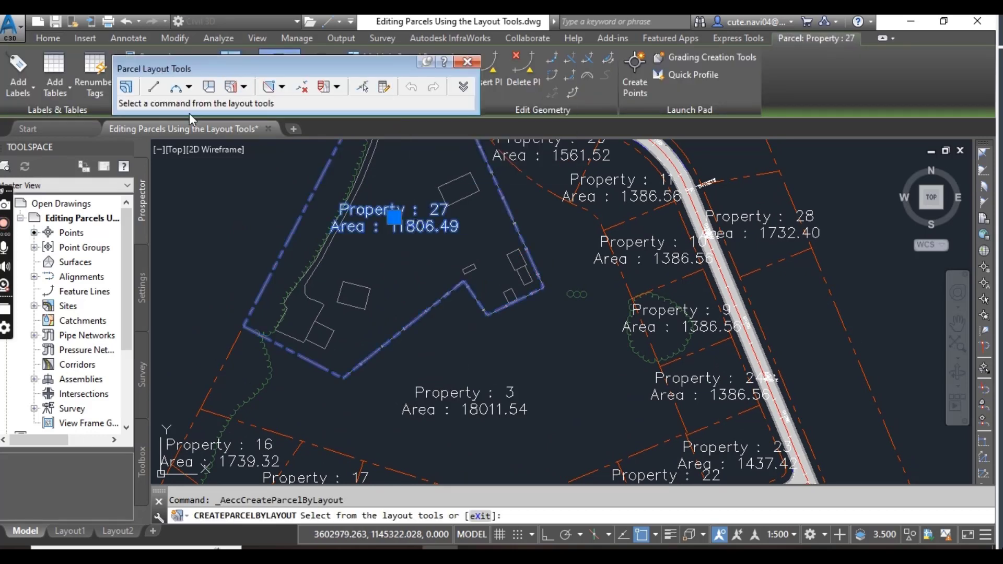
- Merge Property 27 into Property 3 with Parcel Union, using Property 3 as the destination parcel
click(339, 90)
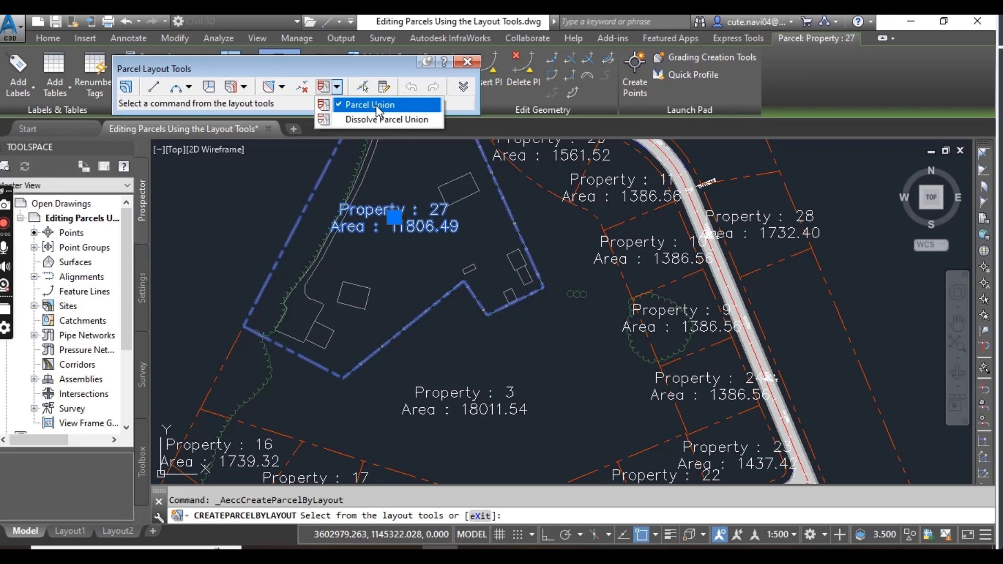
click(376, 105)
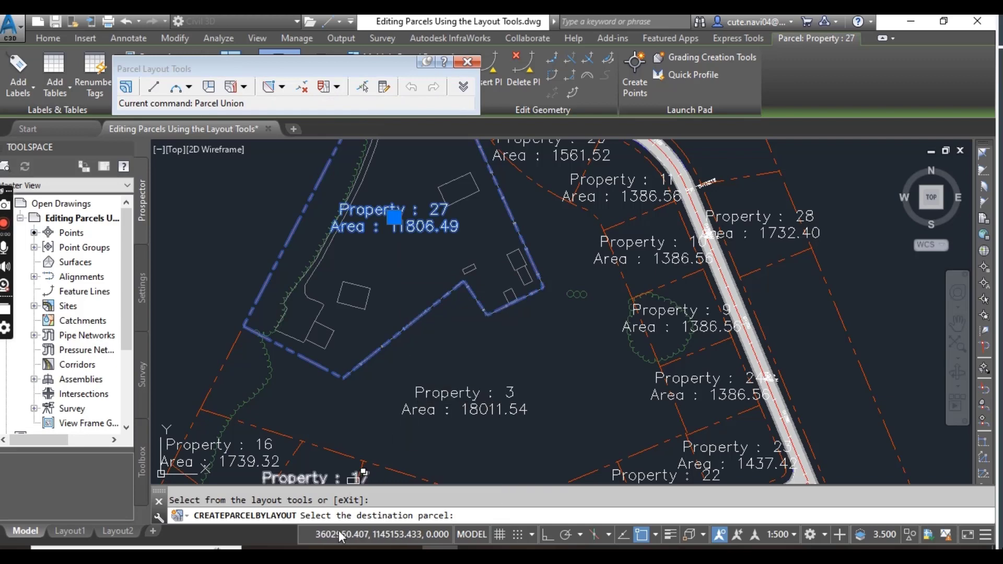
middle_drag(457, 353, 446, 331)
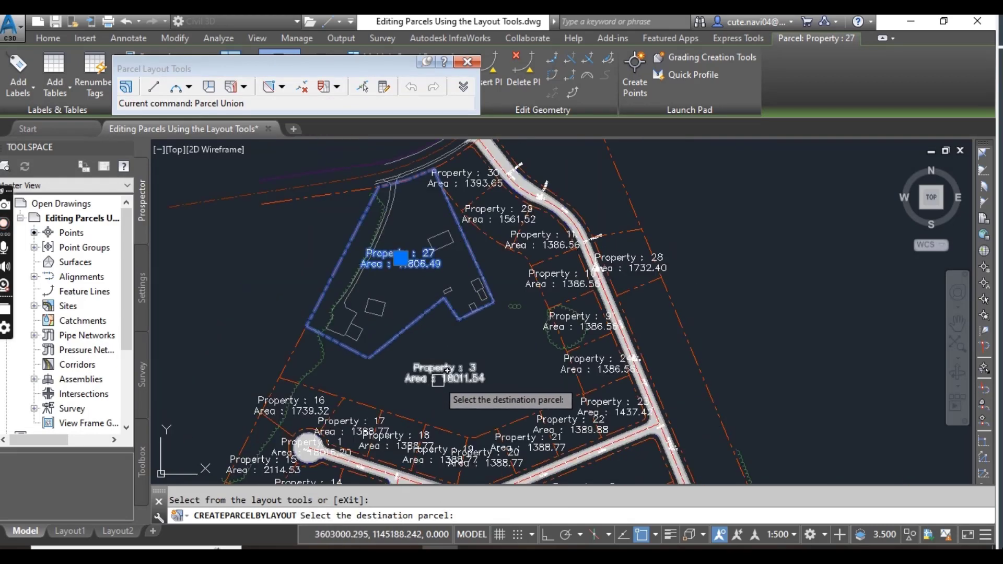
scroll(442, 384, up, 2)
scroll(438, 380, down, 2)
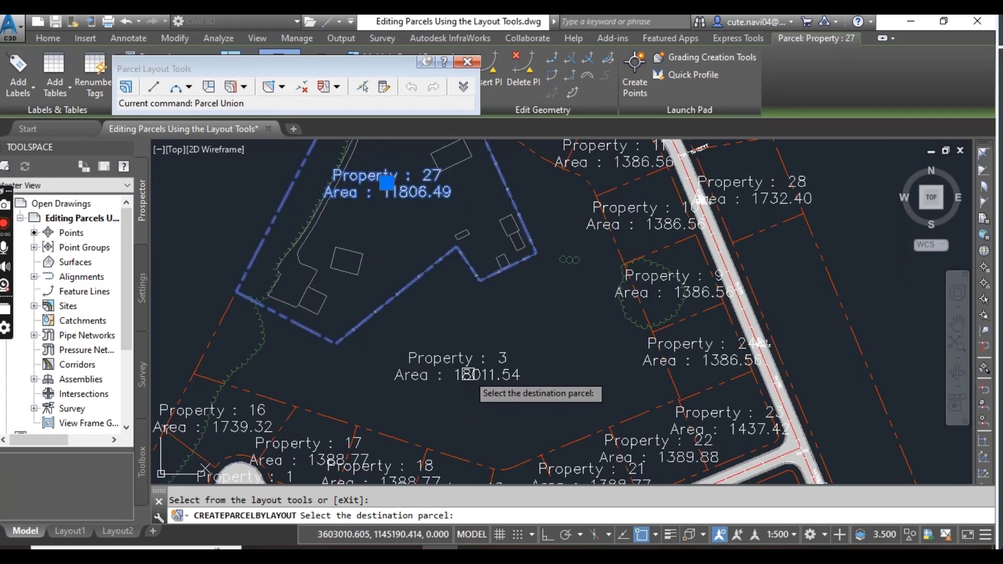
middle_drag(475, 336, 473, 379)
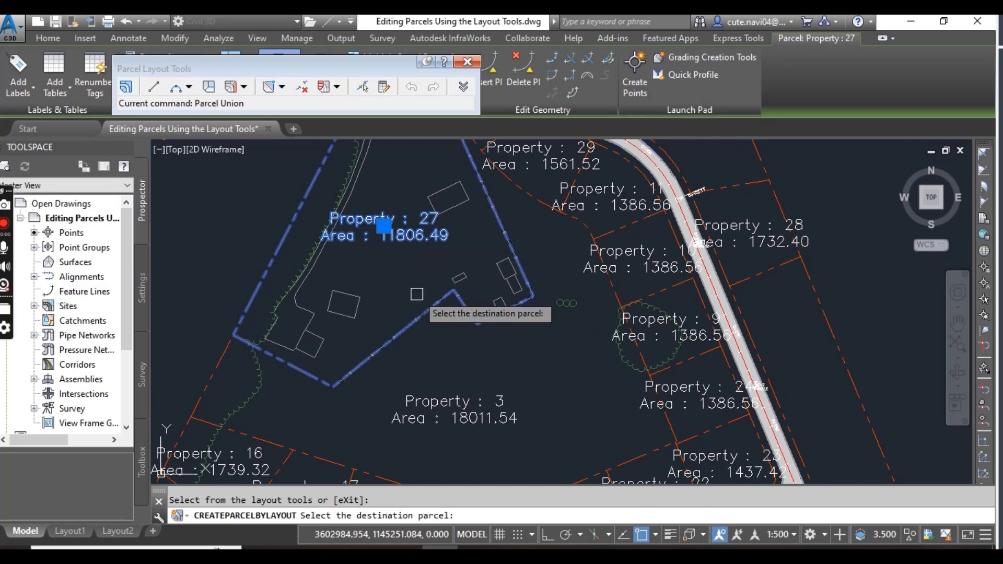
middle_drag(416, 293, 423, 215)
click(477, 343)
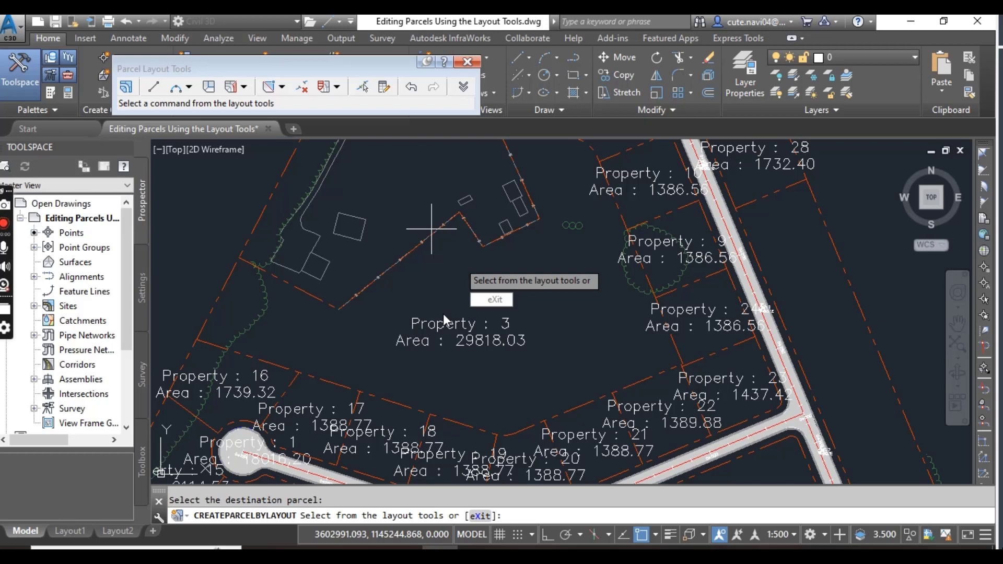
- Dissolve the parcel union of Property 3 into its separate parcels and exit the Parcel Layout Tools
click(338, 87)
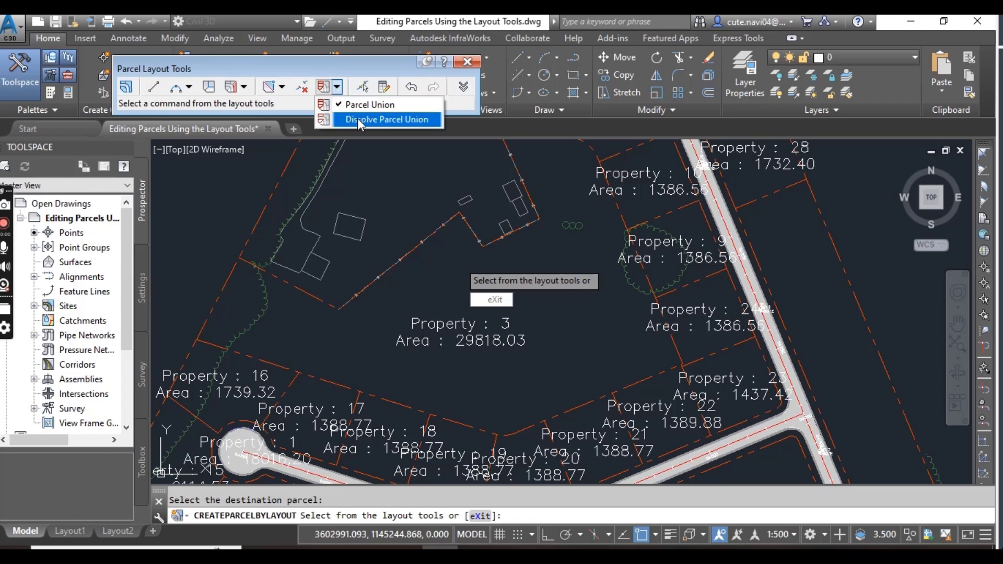
click(358, 118)
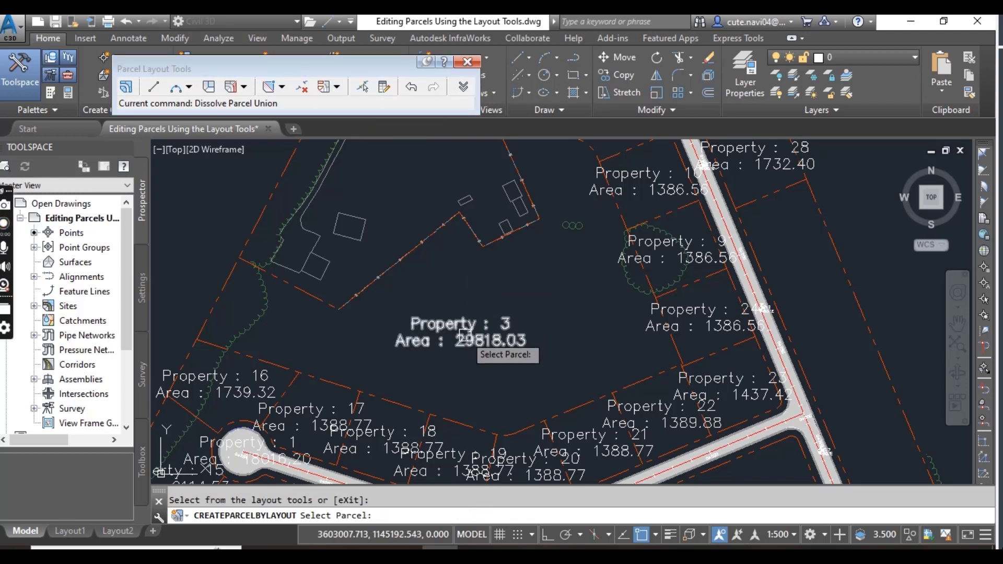
click(486, 353)
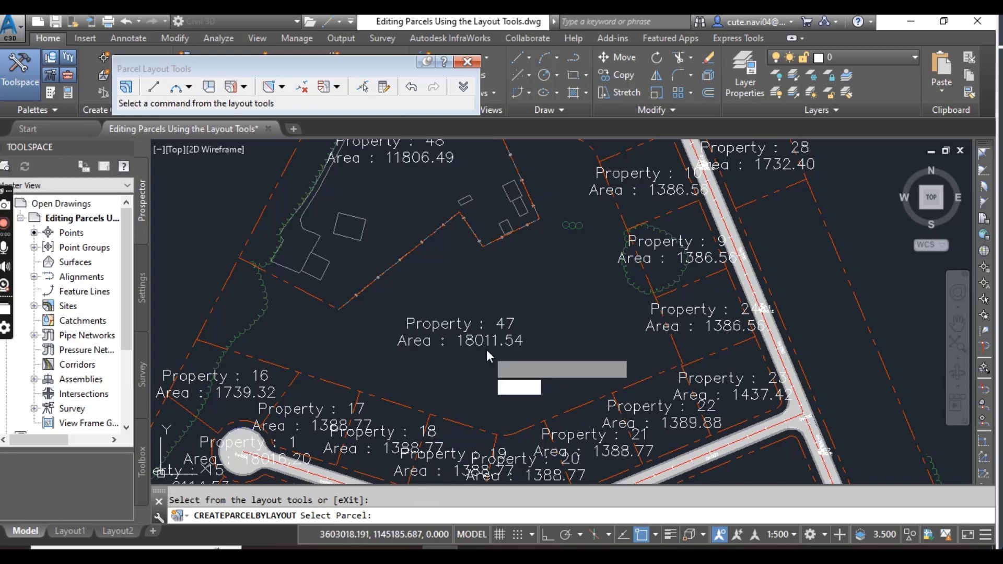
mouse_move(441, 275)
middle_down()
mouse_move(438, 387)
mouse_move(422, 404)
middle_up()
scroll(435, 390, down, 2)
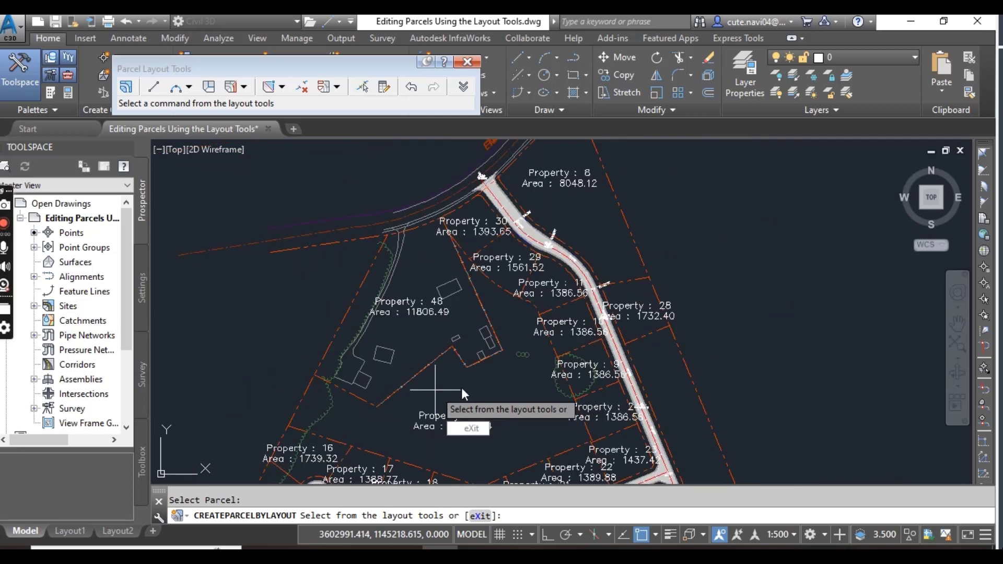
scroll(462, 388, up, 2)
mouse_move(427, 316)
middle_down()
mouse_move(374, 233)
mouse_move(395, 303)
middle_up()
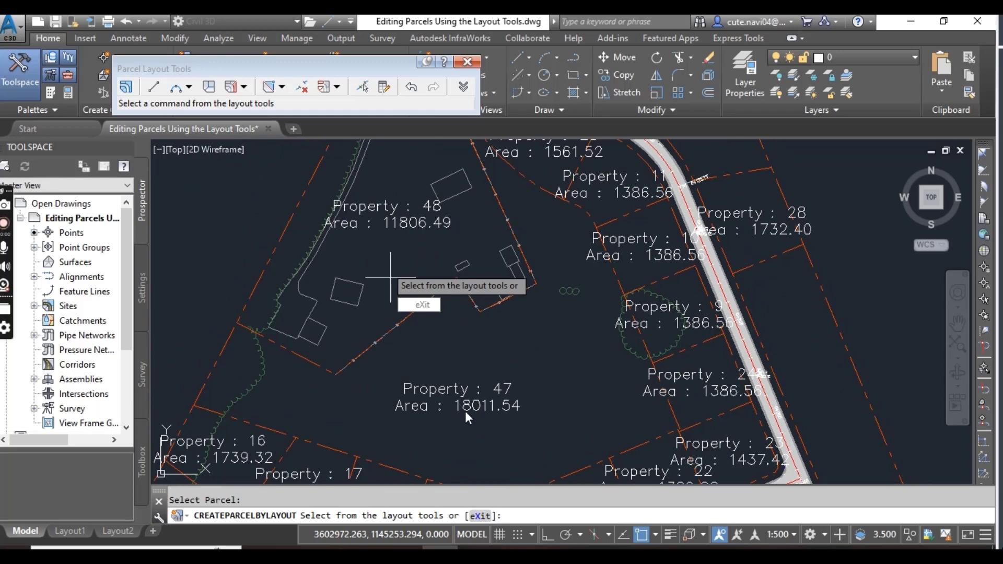
click(478, 339)
key(Escape)
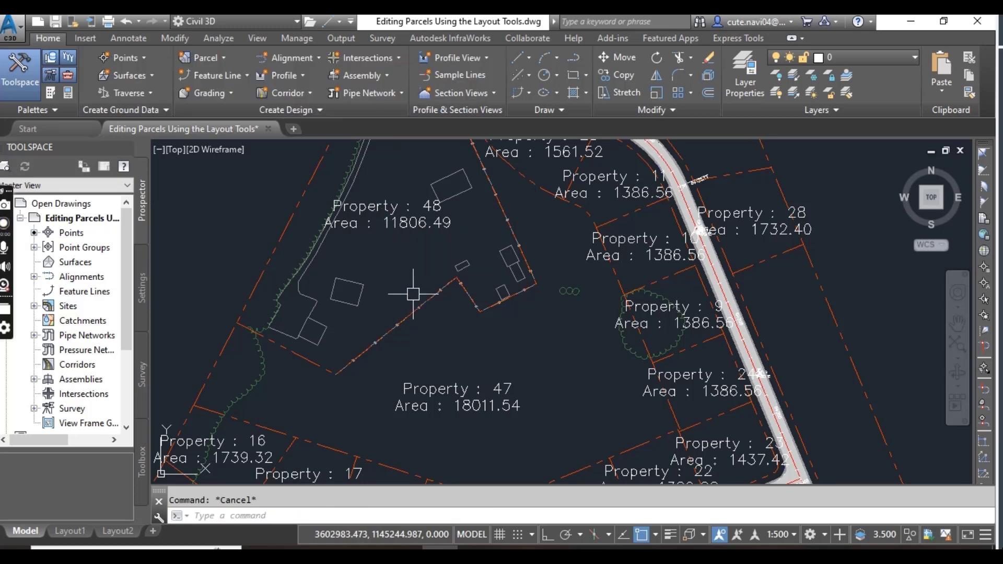
scroll(423, 290, down, 3)
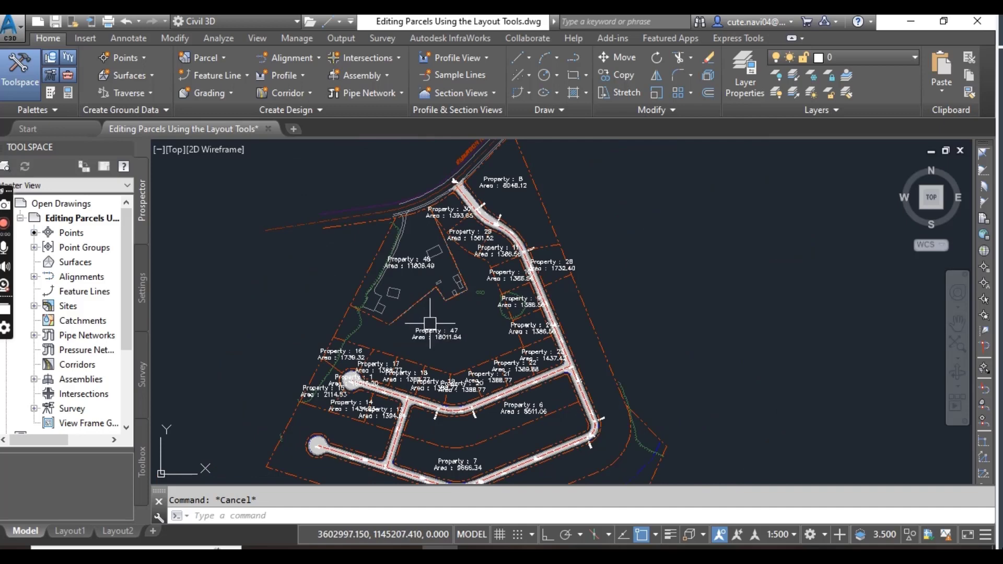
scroll(449, 328, down, 2)
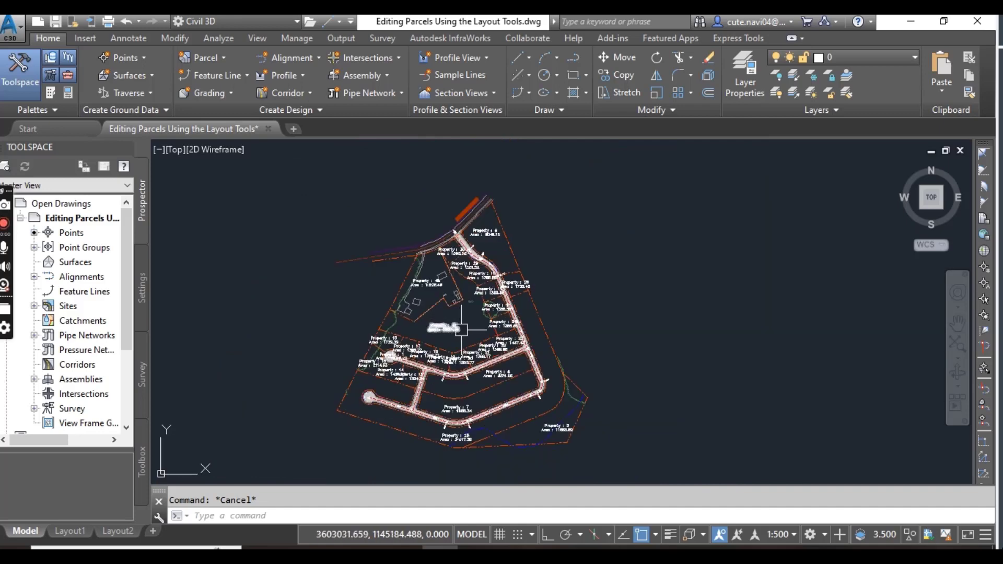
scroll(461, 323, up, 4)
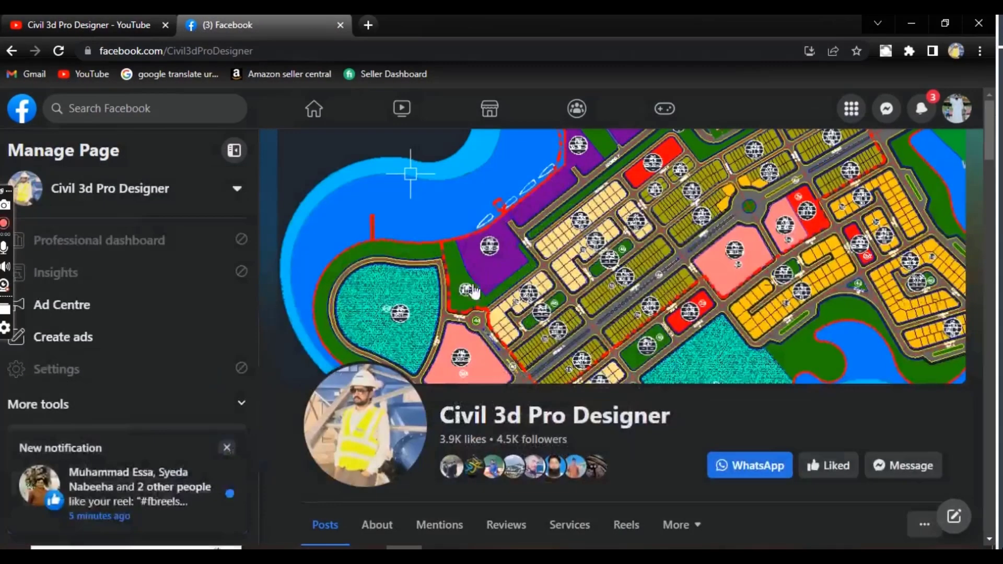
- Switch to the browser and show the playlists of the Civil 3d Pro Designer YouTube channel
click(122, 27)
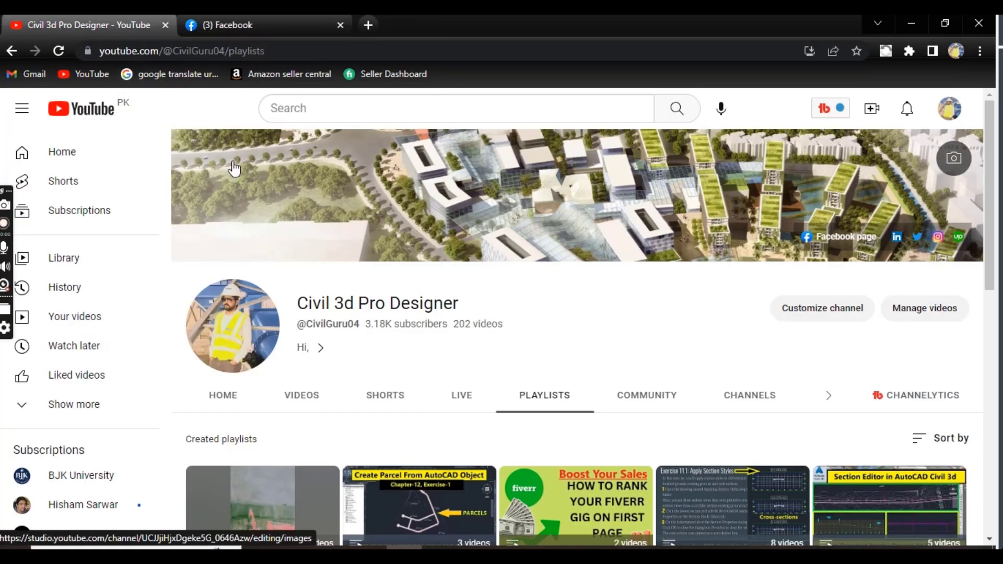